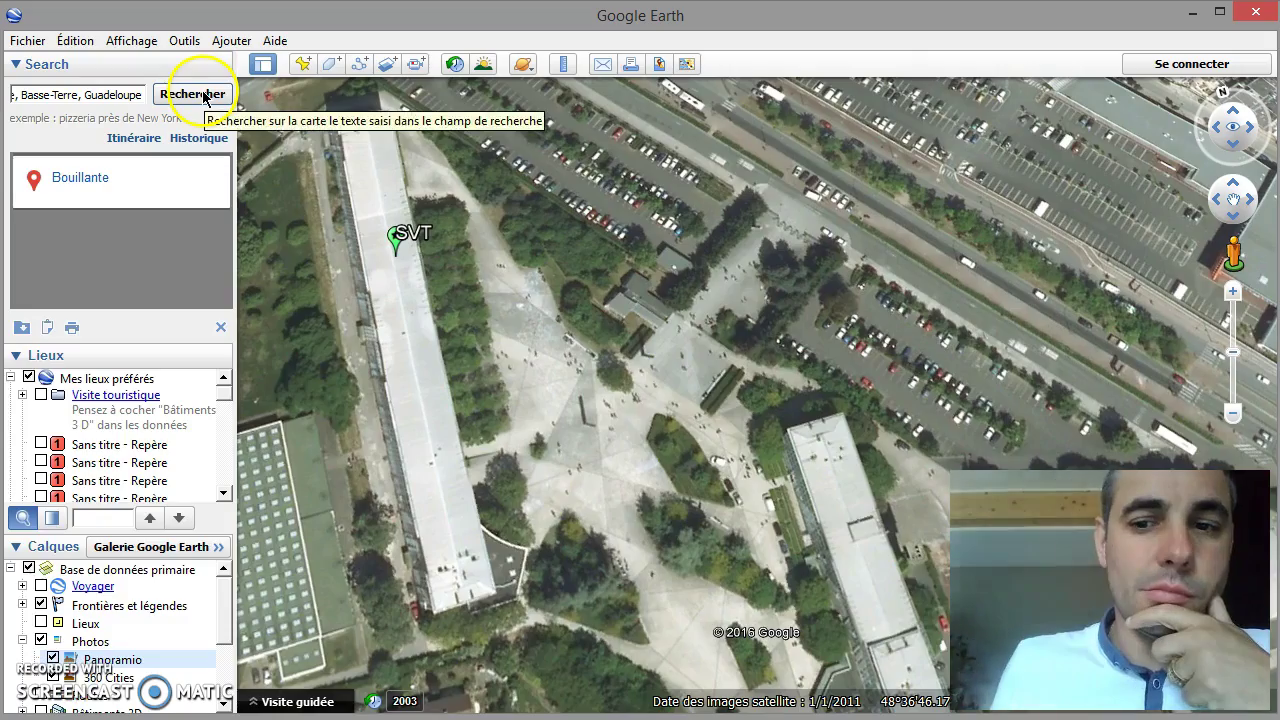
Search for Bouillante, Basse-Terre, Guadeloupe, and examine its location among the islands of the Lesser Antilles.
{"action": "left_click", "coordinate": [200, 94]}
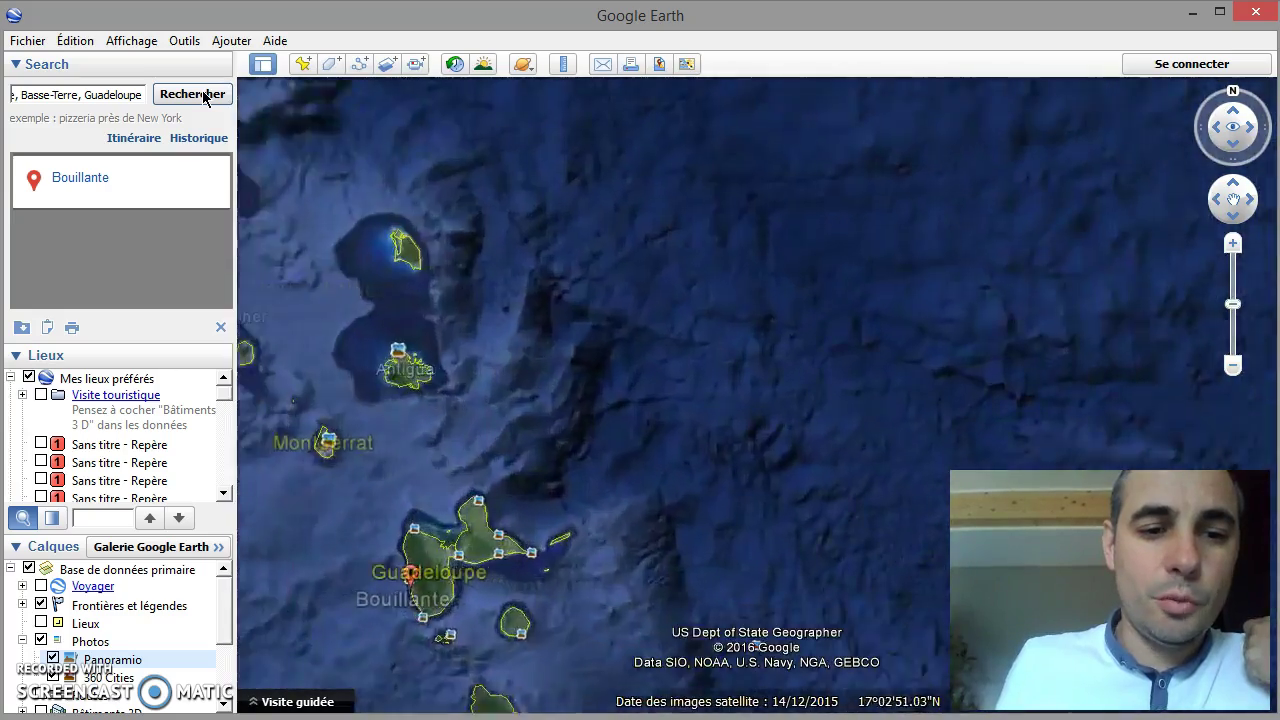
{"action": "left_click", "coordinate": [283, 120]}
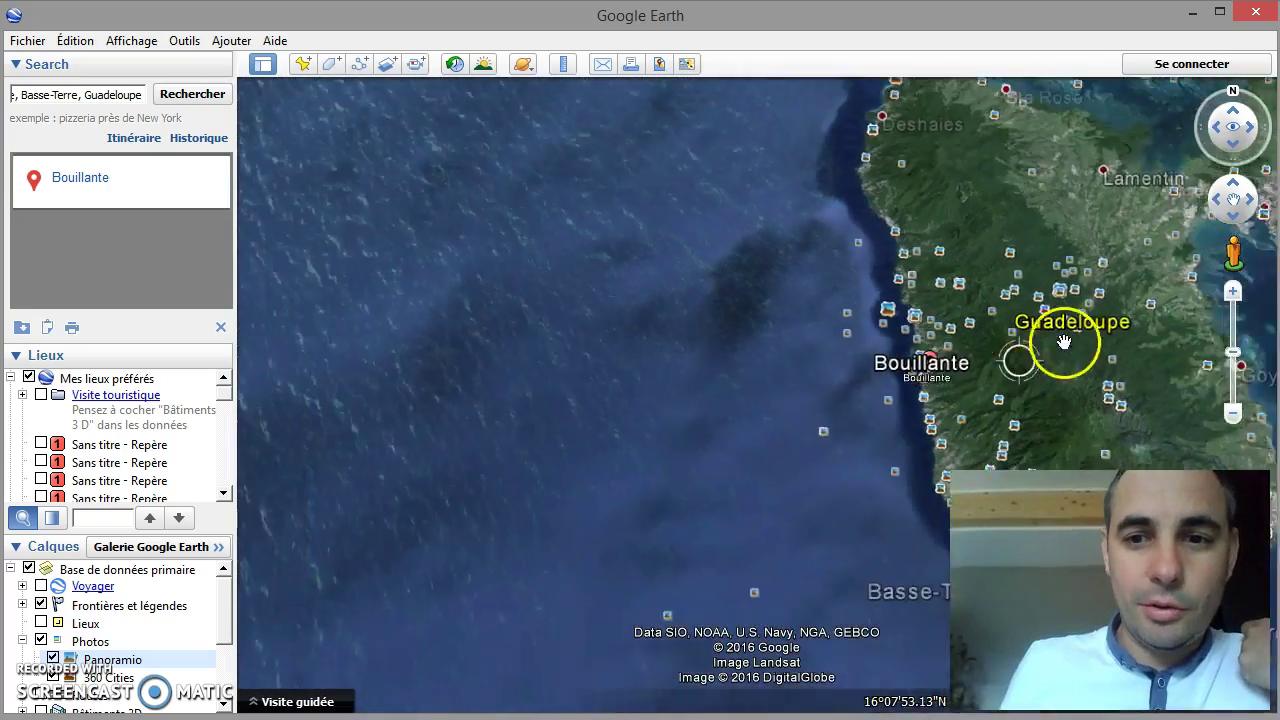
{"action": "scroll", "coordinate": [1090, 355], "scroll_direction": "down", "scroll_amount": 2}
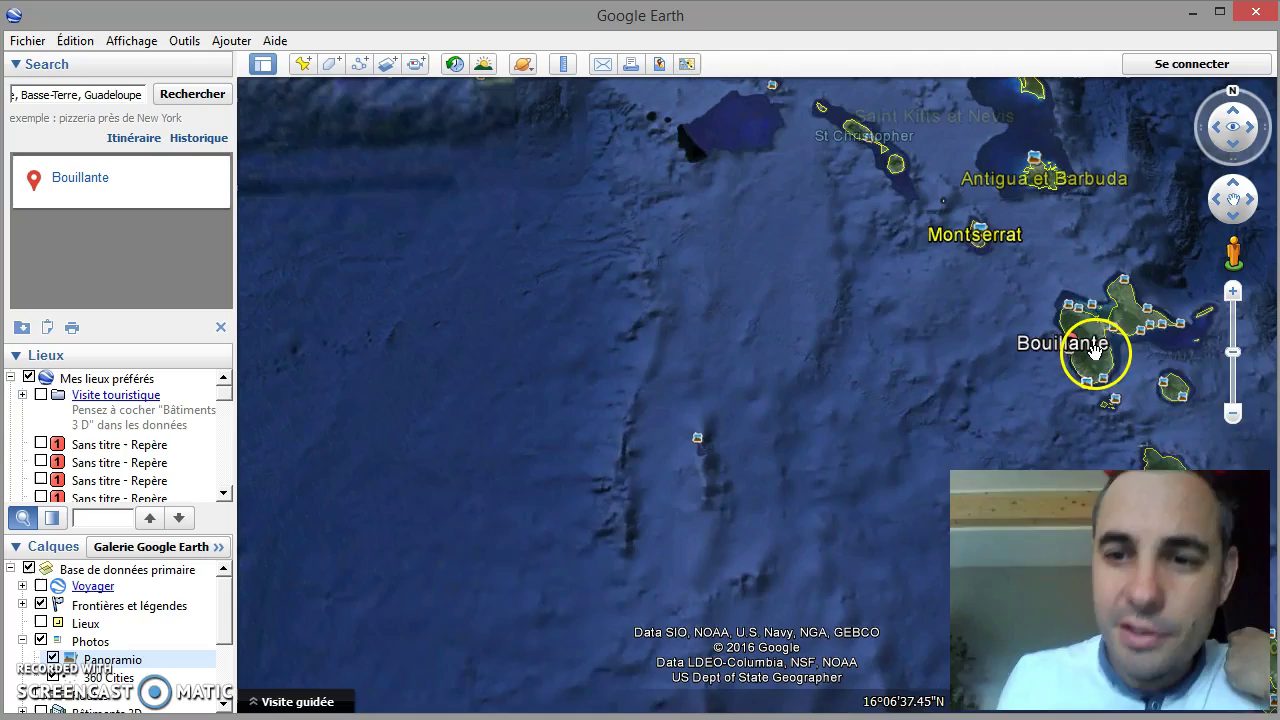
{"action": "left_click_drag", "start_coordinate": [1043, 344], "coordinate": [771, 343]}
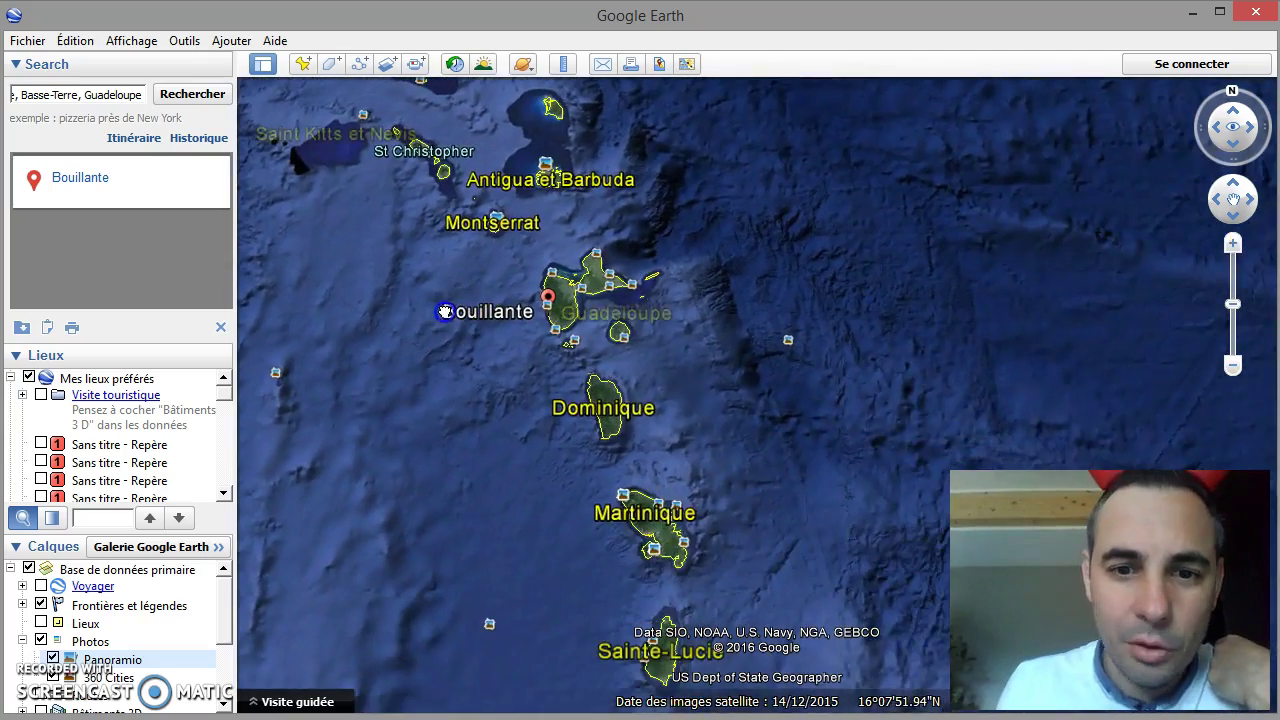
{"action": "scroll", "coordinate": [841, 414], "scroll_direction": "down", "scroll_amount": 5}
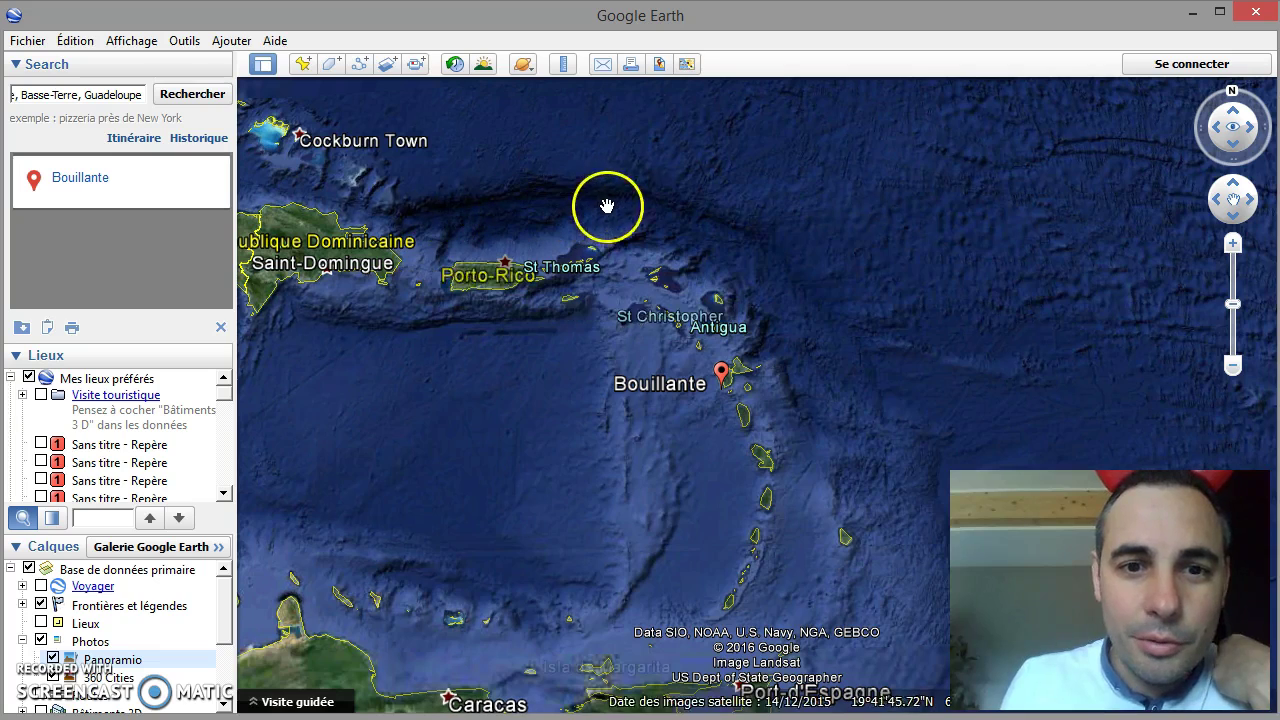
{"action": "left_click", "coordinate": [880, 517]}
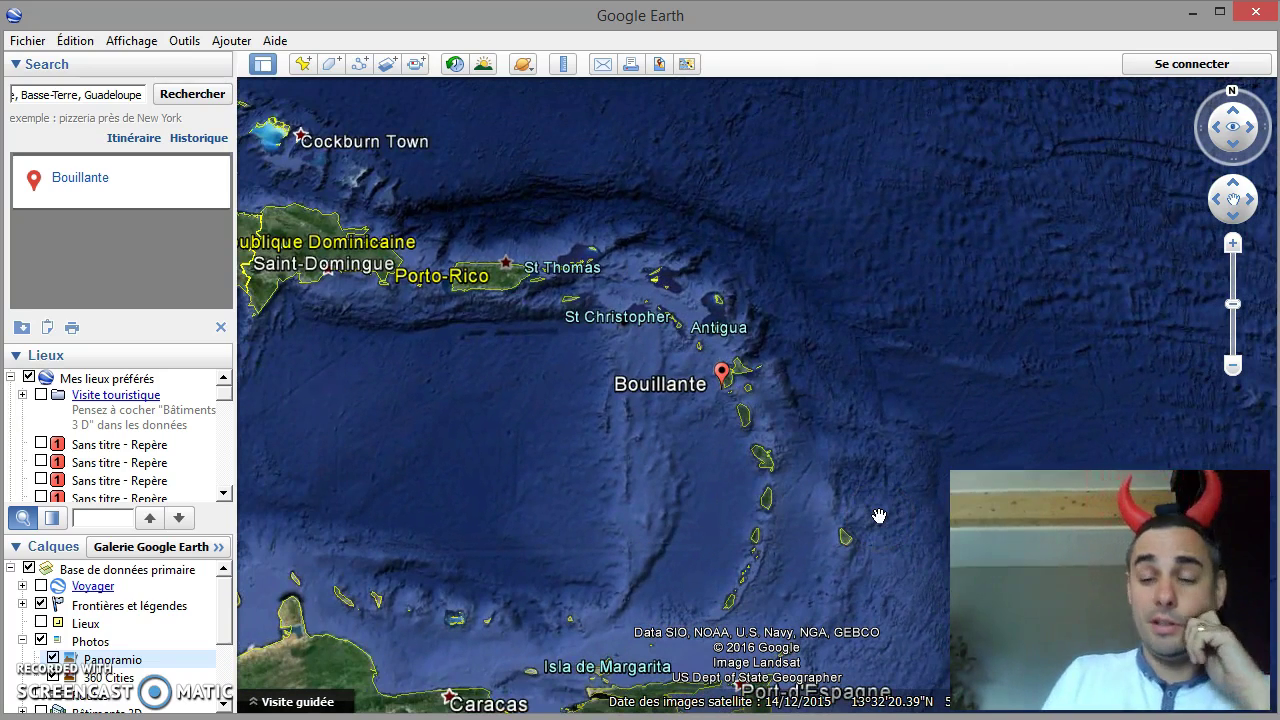
{"action": "left_click", "coordinate": [841, 471]}
{"action": "left_click", "coordinate": [687, 414]}
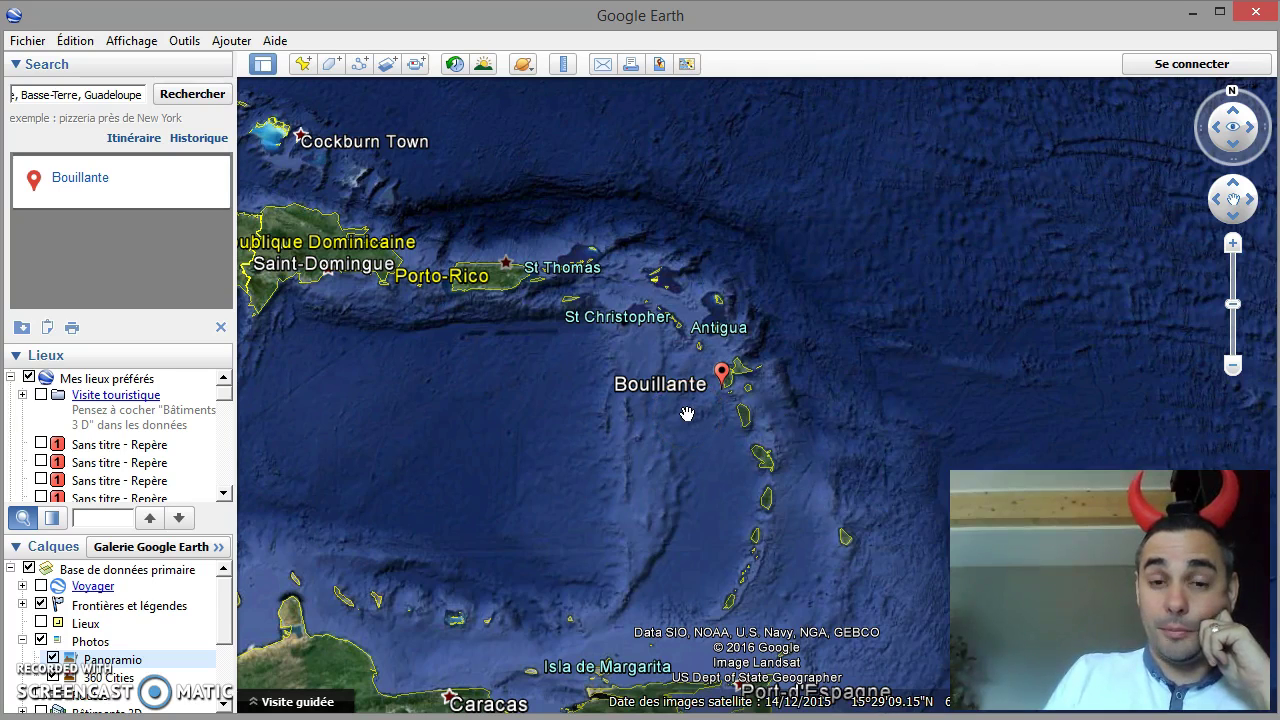
{"action": "left_click", "coordinate": [531, 398]}
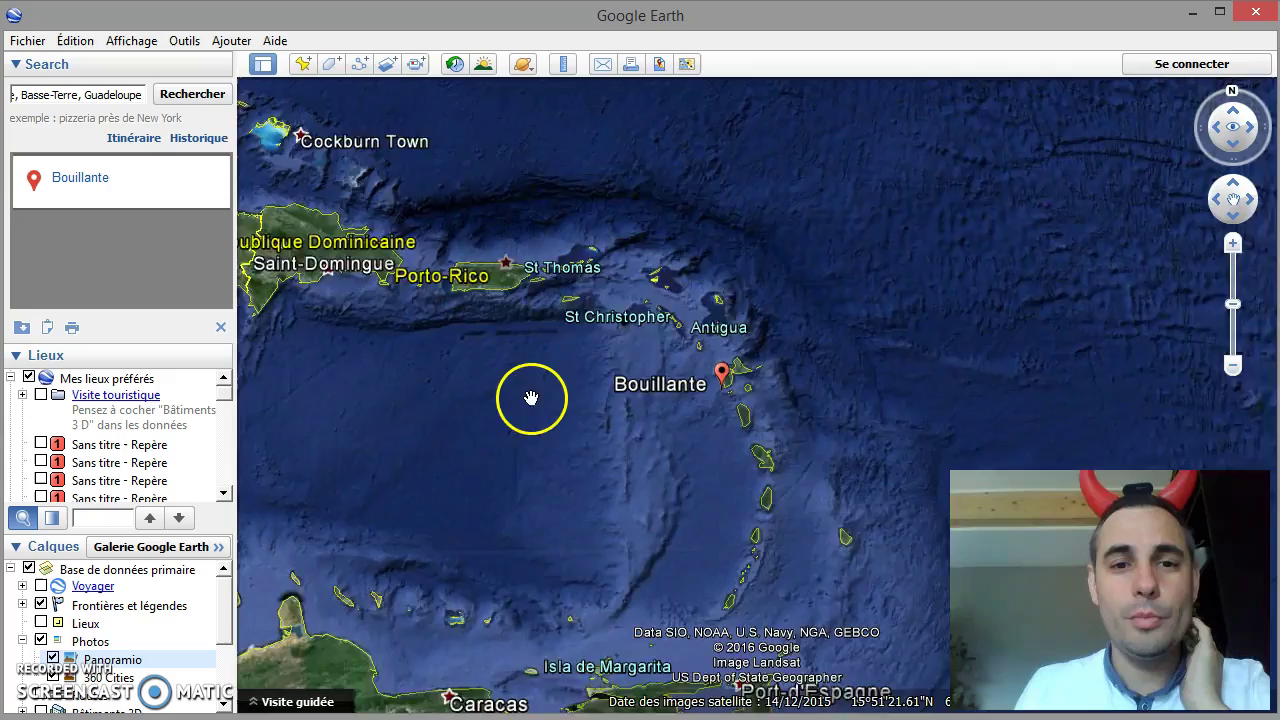
{"action": "scroll", "coordinate": [531, 398], "scroll_direction": "down", "scroll_amount": 3}
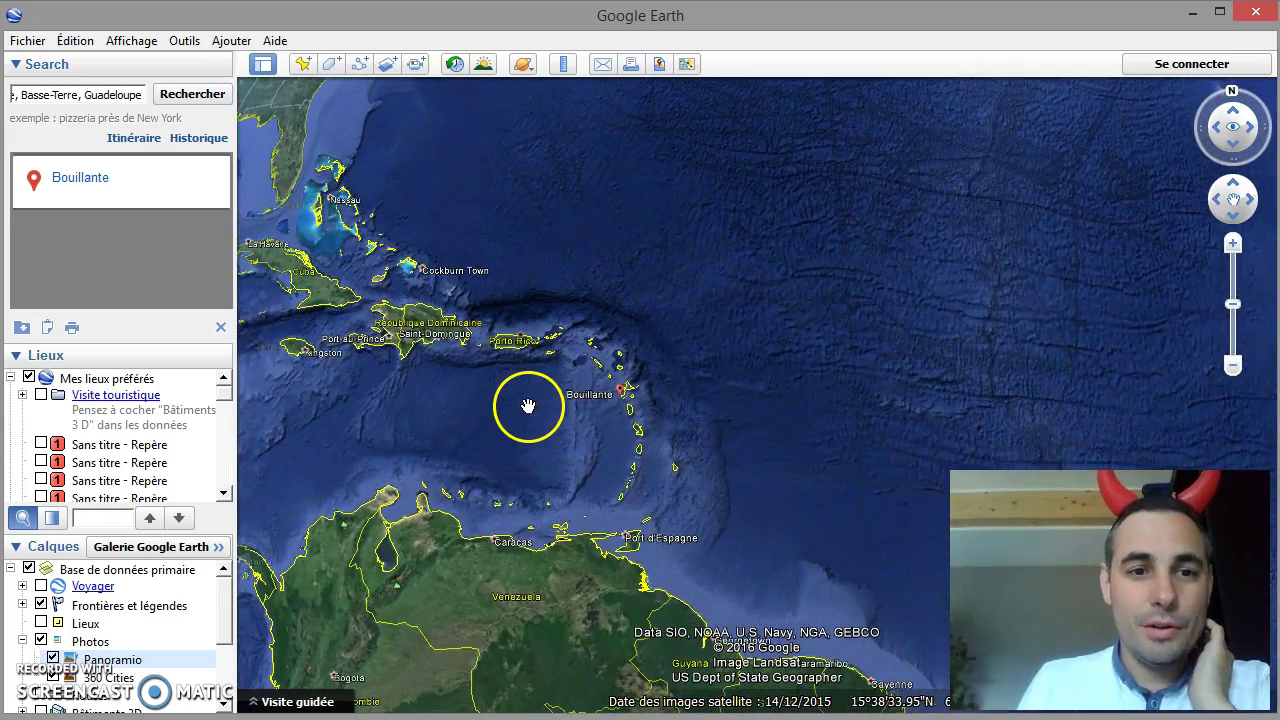
{"action": "scroll", "coordinate": [527, 406], "scroll_direction": "up", "scroll_amount": 3}
{"action": "scroll", "coordinate": [545, 420], "scroll_direction": "down", "scroll_amount": 1}
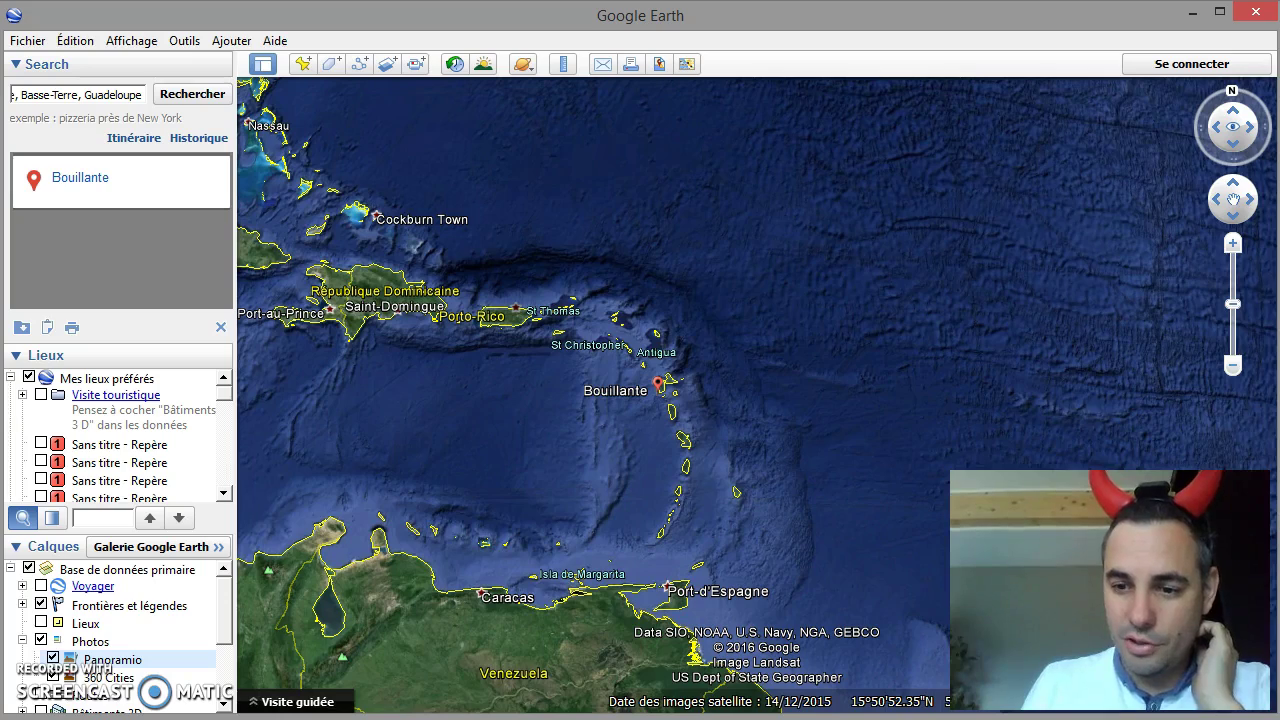
Switch to the Carte relief map and display the volcanoes and earthquakes around the Caribbean.
{"action": "key", "text": "alt+Tab"}
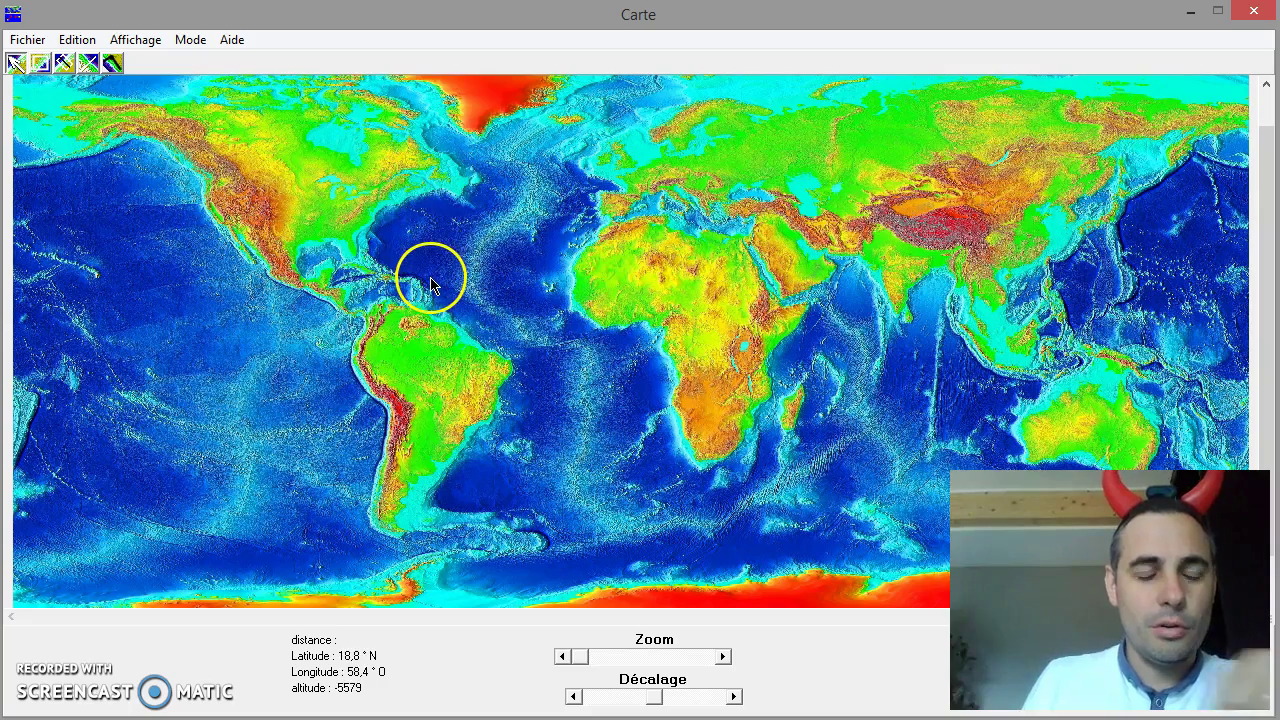
{"action": "left_click_drag", "start_coordinate": [579, 657], "coordinate": [663, 660]}
{"action": "left_click_drag", "start_coordinate": [617, 616], "coordinate": [431, 608]}
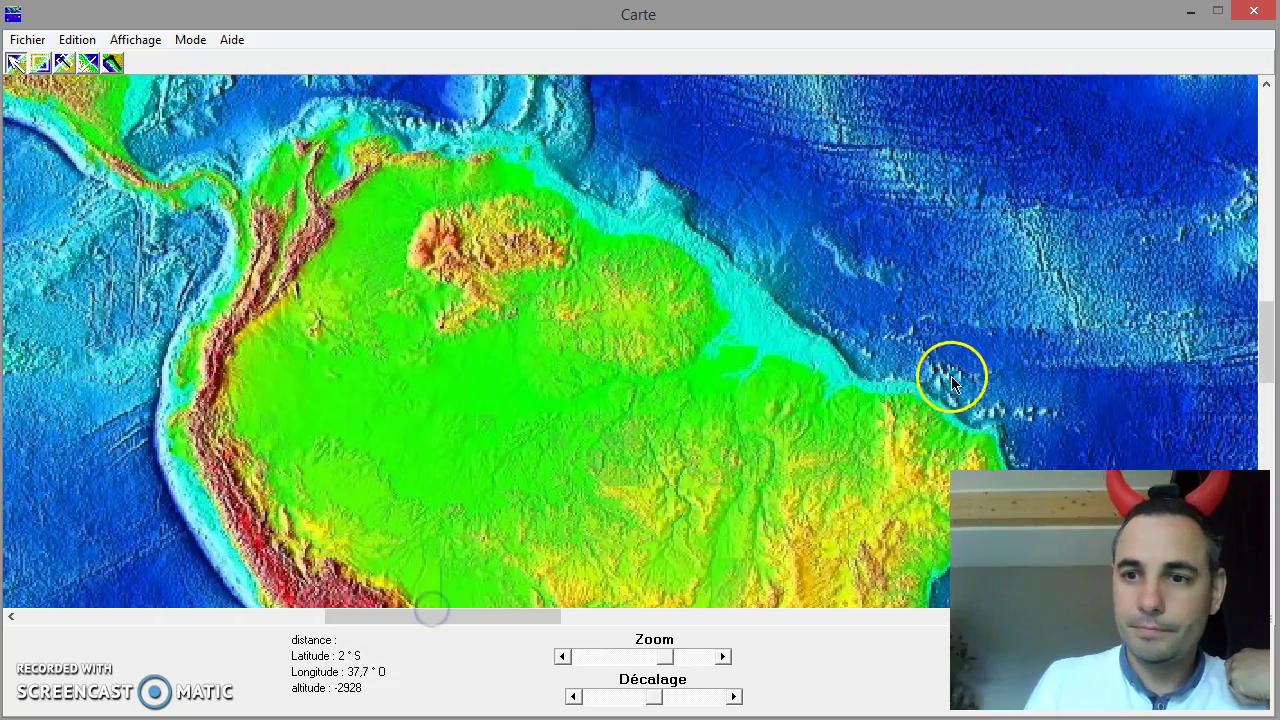
{"action": "left_click_drag", "start_coordinate": [1270, 318], "coordinate": [1267, 273]}
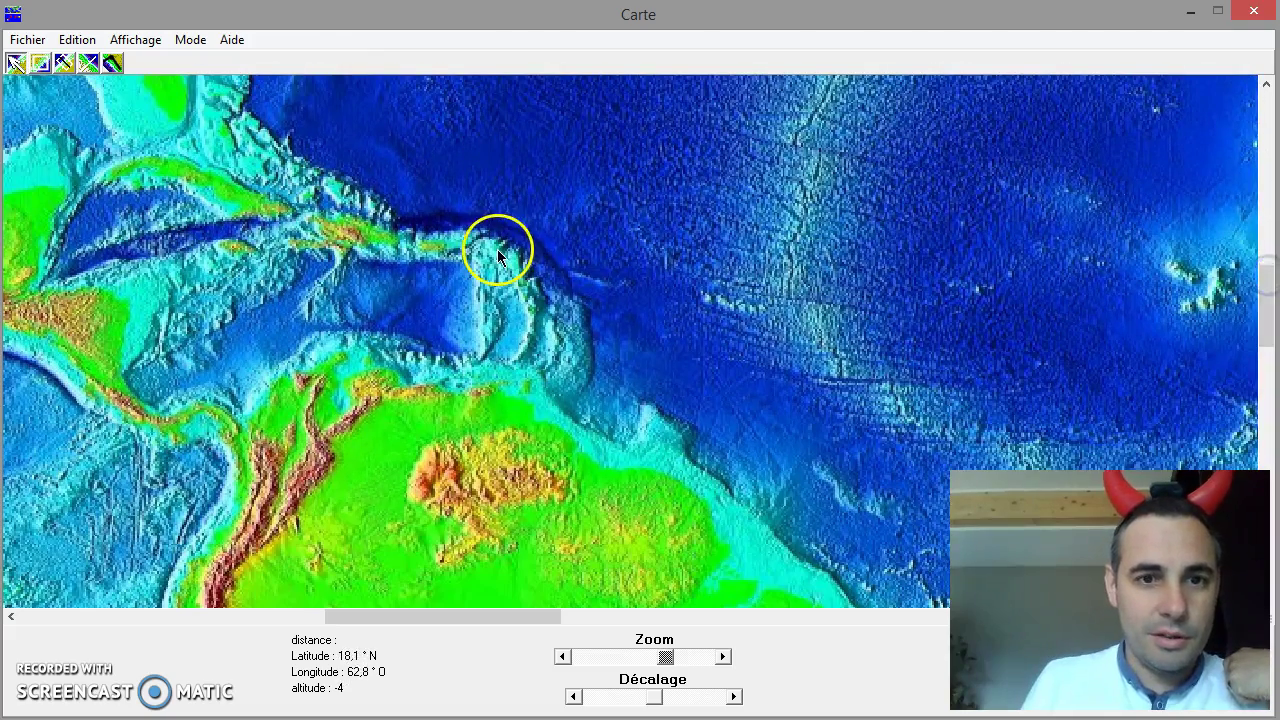
{"action": "left_click", "coordinate": [127, 40]}
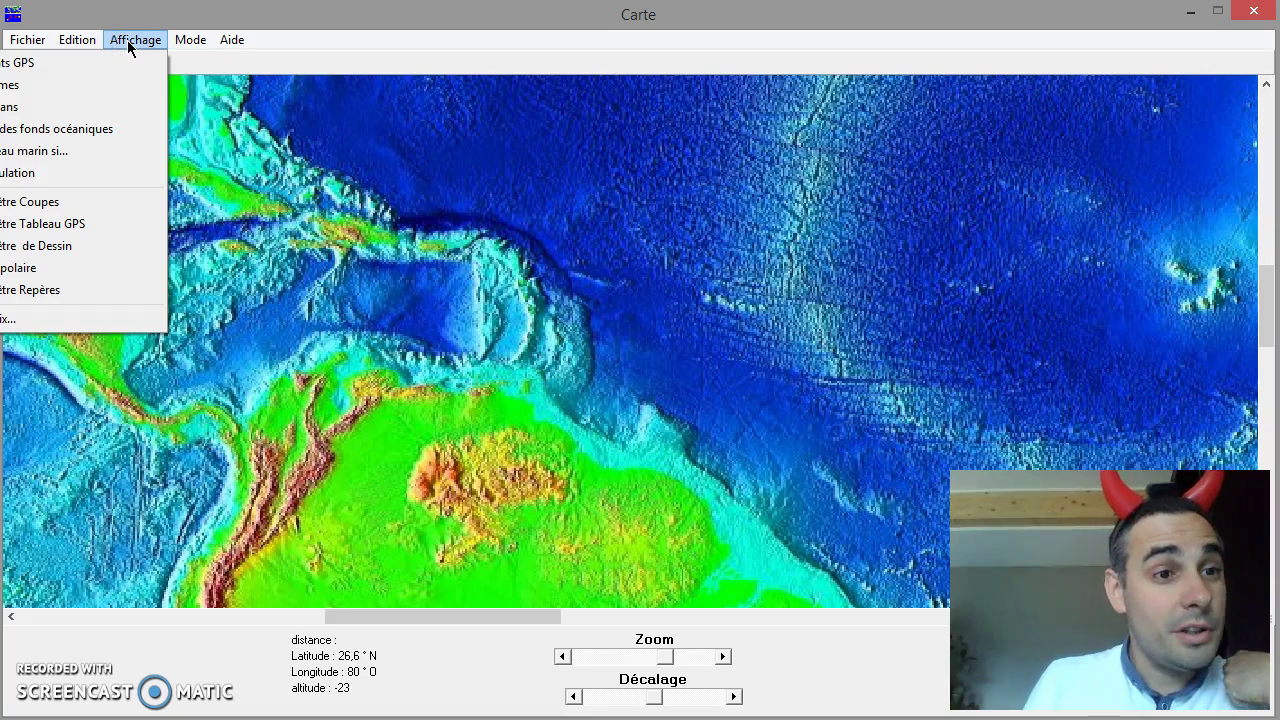
{"action": "left_click", "coordinate": [55, 106]}
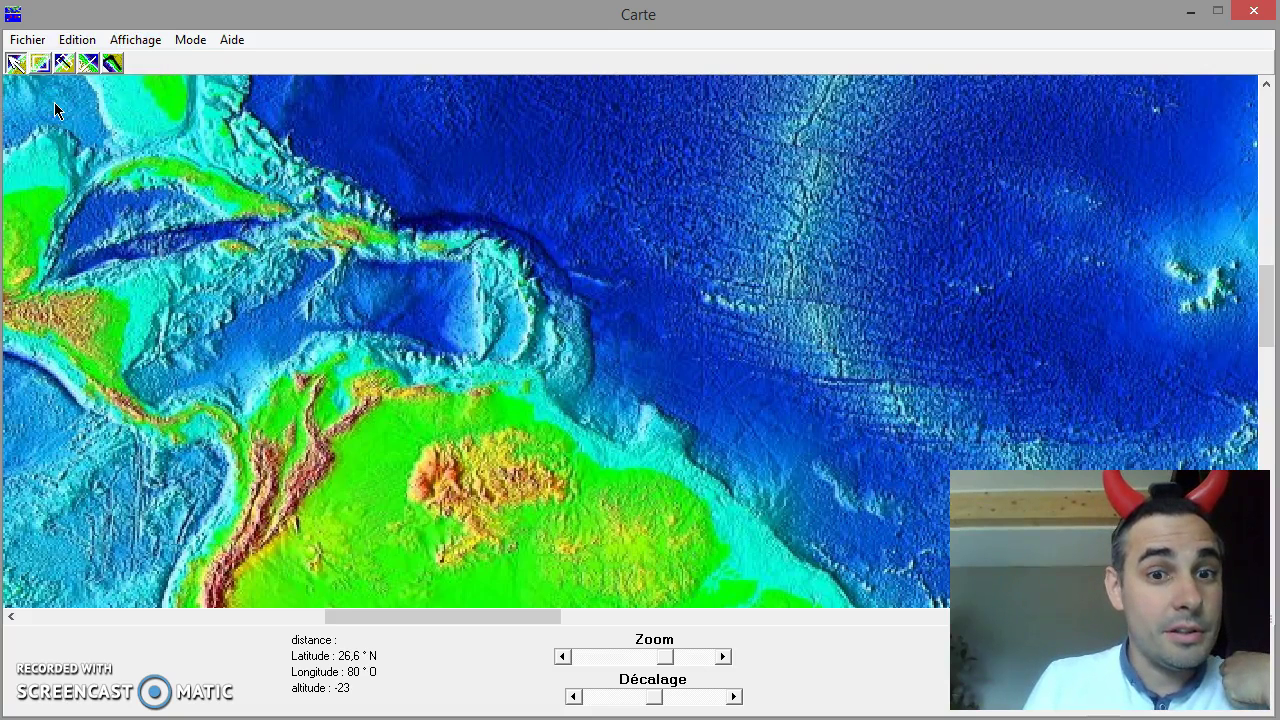
{"action": "left_click", "coordinate": [120, 40]}
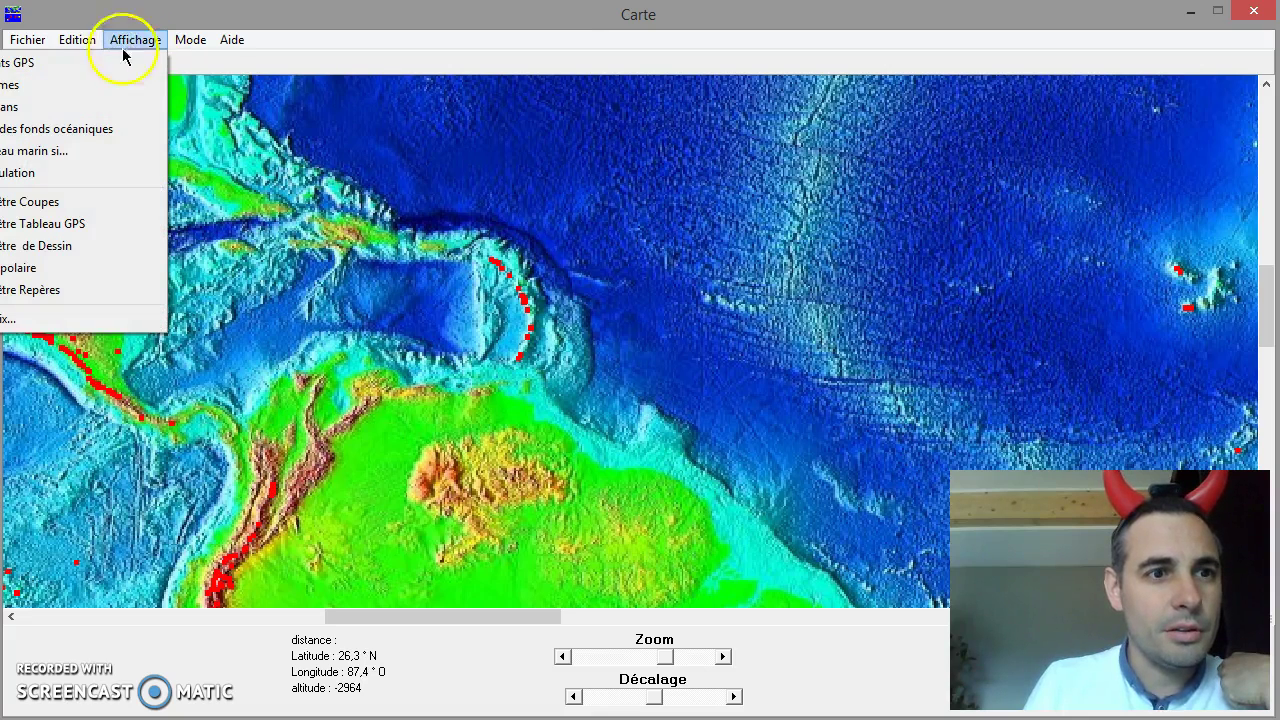
{"action": "left_click", "coordinate": [43, 85]}
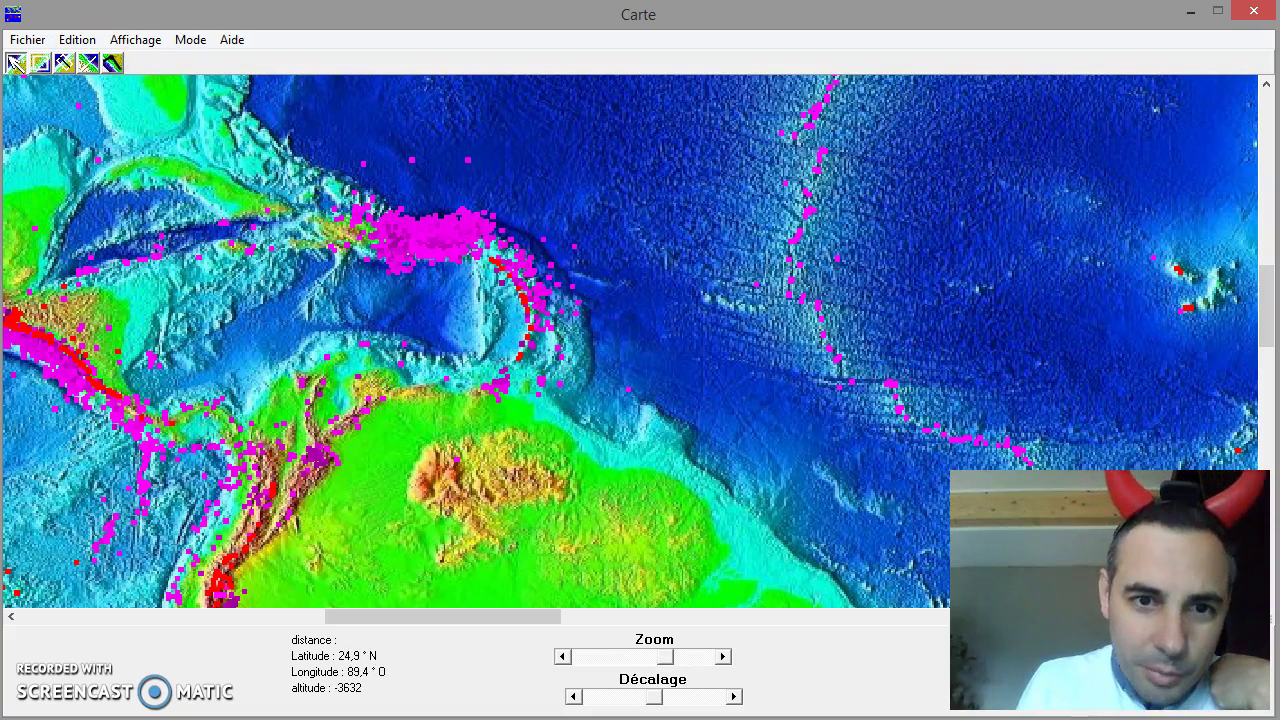
Draw a cross-section line about 1640 km long across the Lesser Antilles arc, from the Atlantic to the Caribbean Sea.
{"action": "left_click", "coordinate": [189, 40]}
{"action": "mouse_move", "coordinate": [160, 58]}
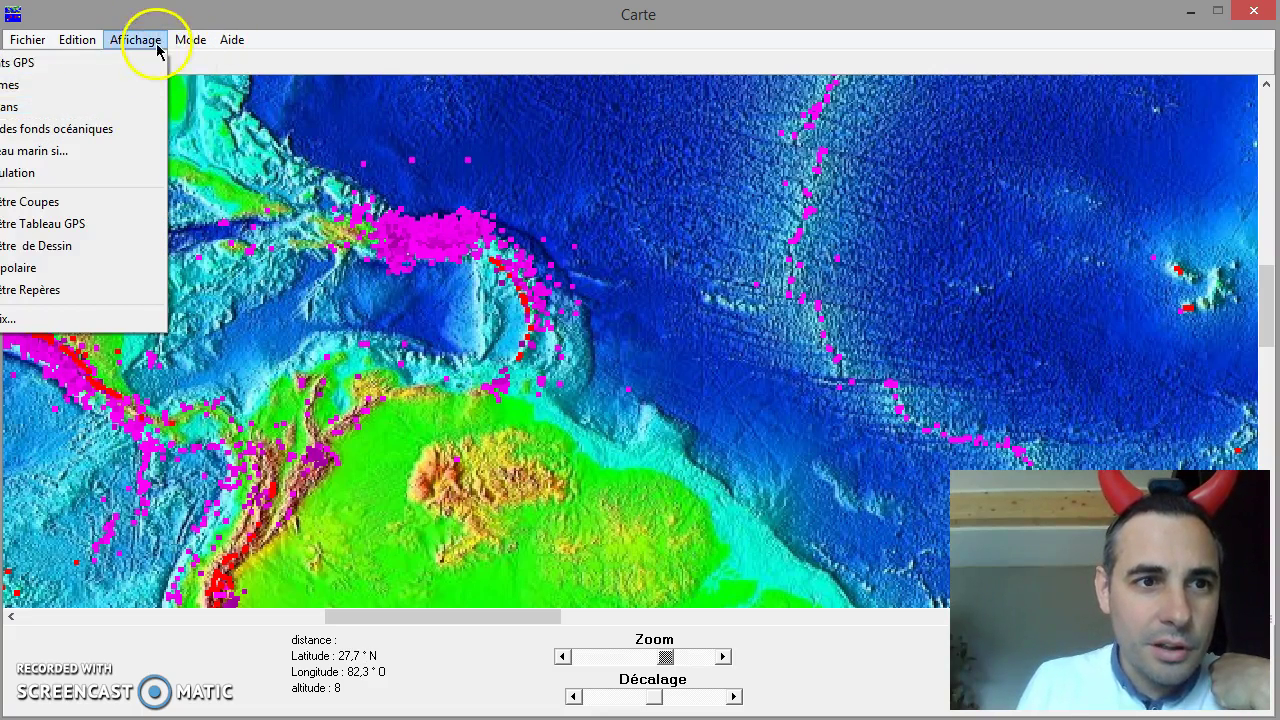
{"action": "left_click", "coordinate": [150, 110]}
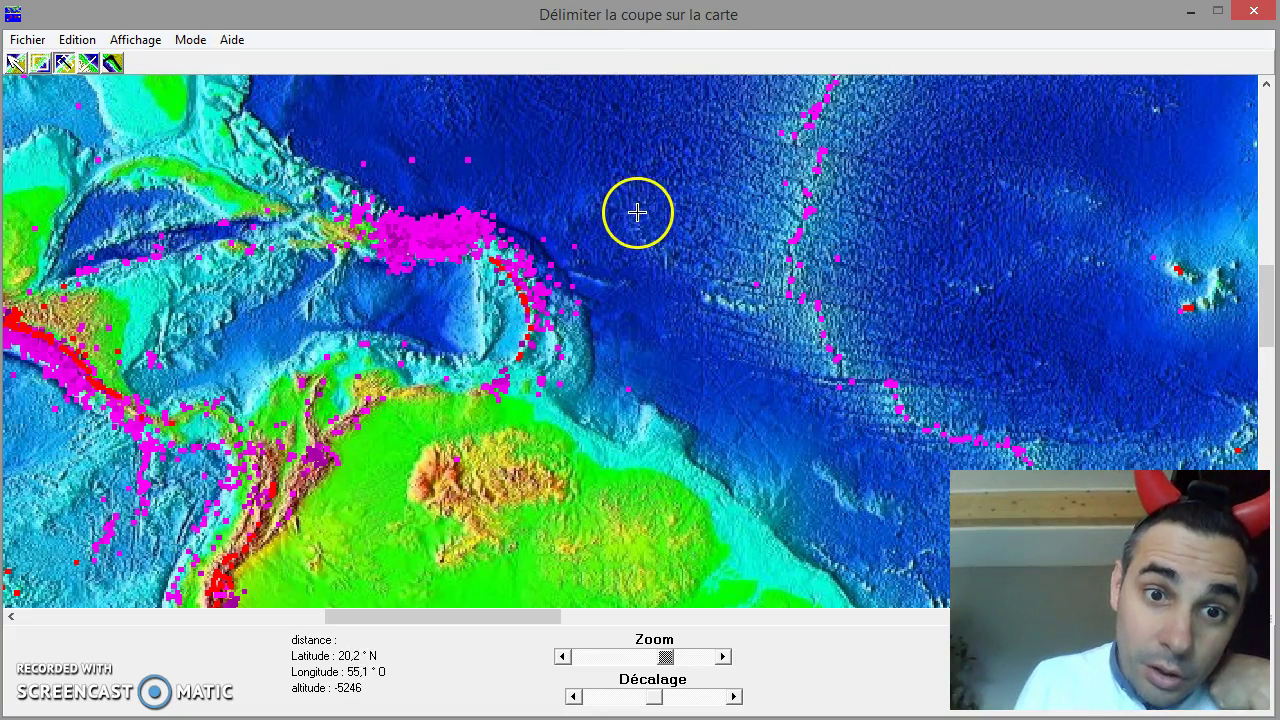
{"action": "left_click_drag", "start_coordinate": [652, 228], "coordinate": [402, 343]}
Name the cross-section Antilles with the default 6° angular width and generate its profile.
{"action": "left_click", "coordinate": [780, 397]}
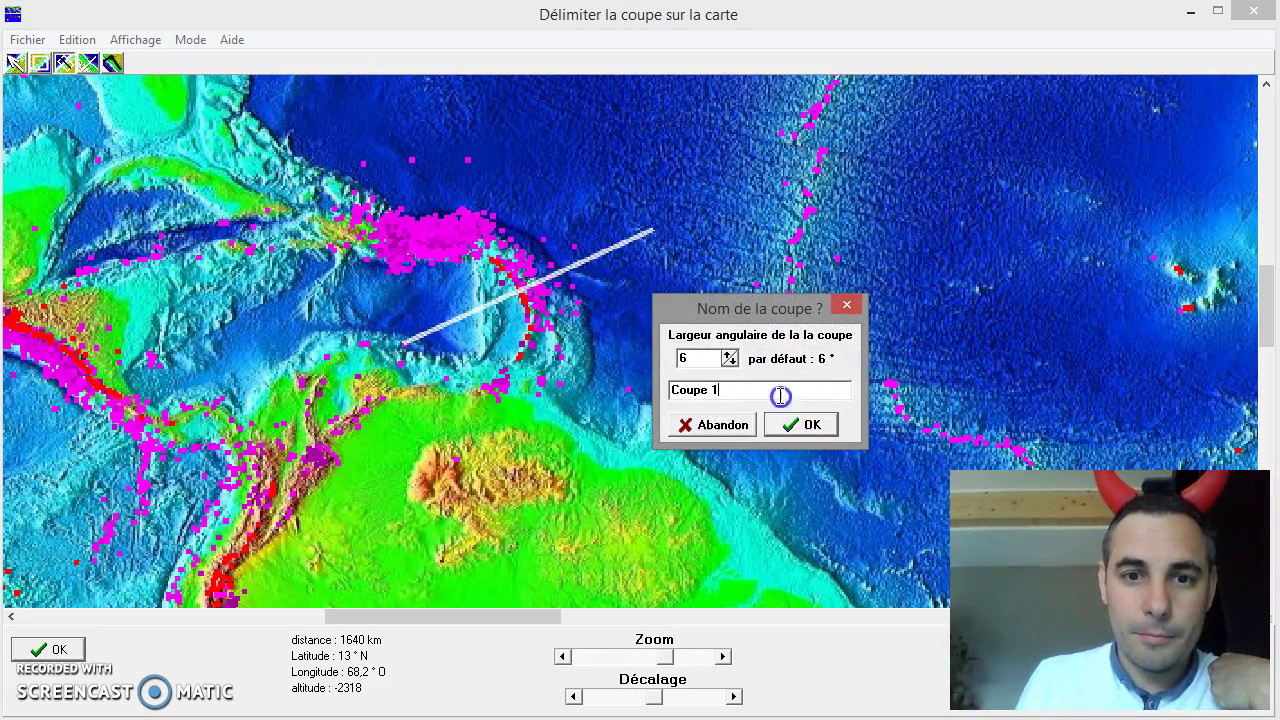
{"action": "key", "text": "ctrl+a"}
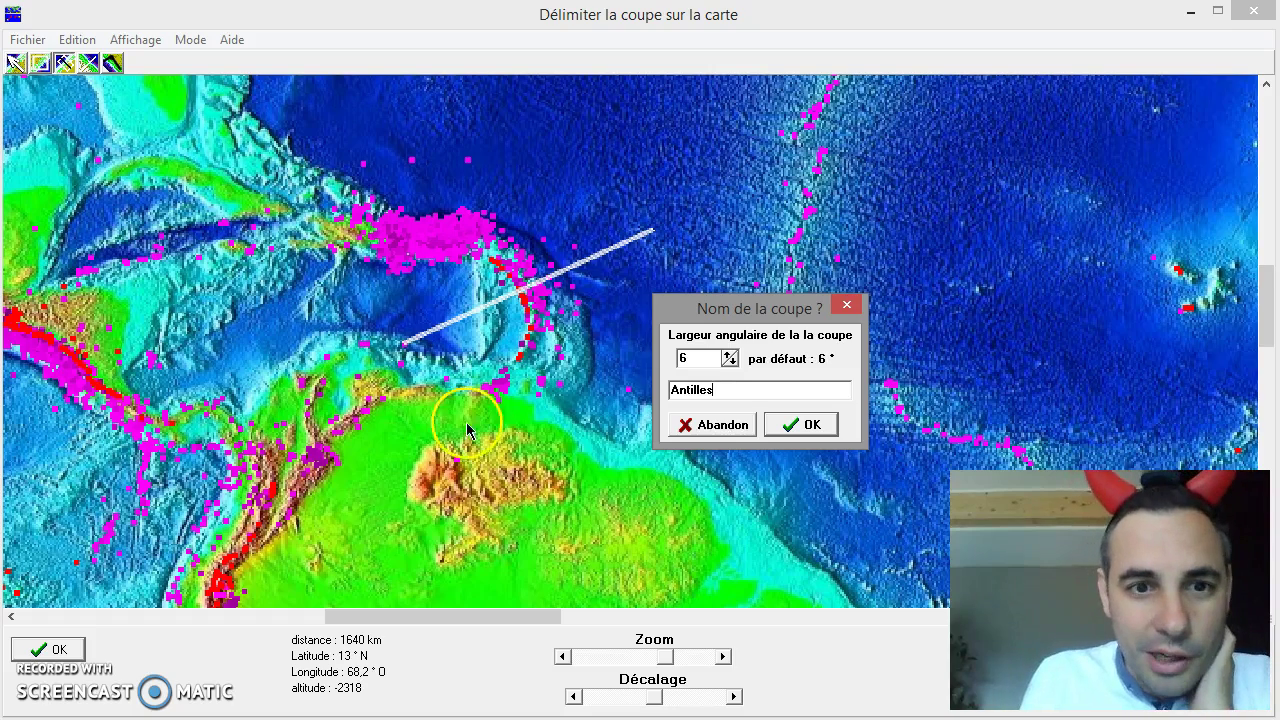
{"action": "left_click", "coordinate": [801, 430]}
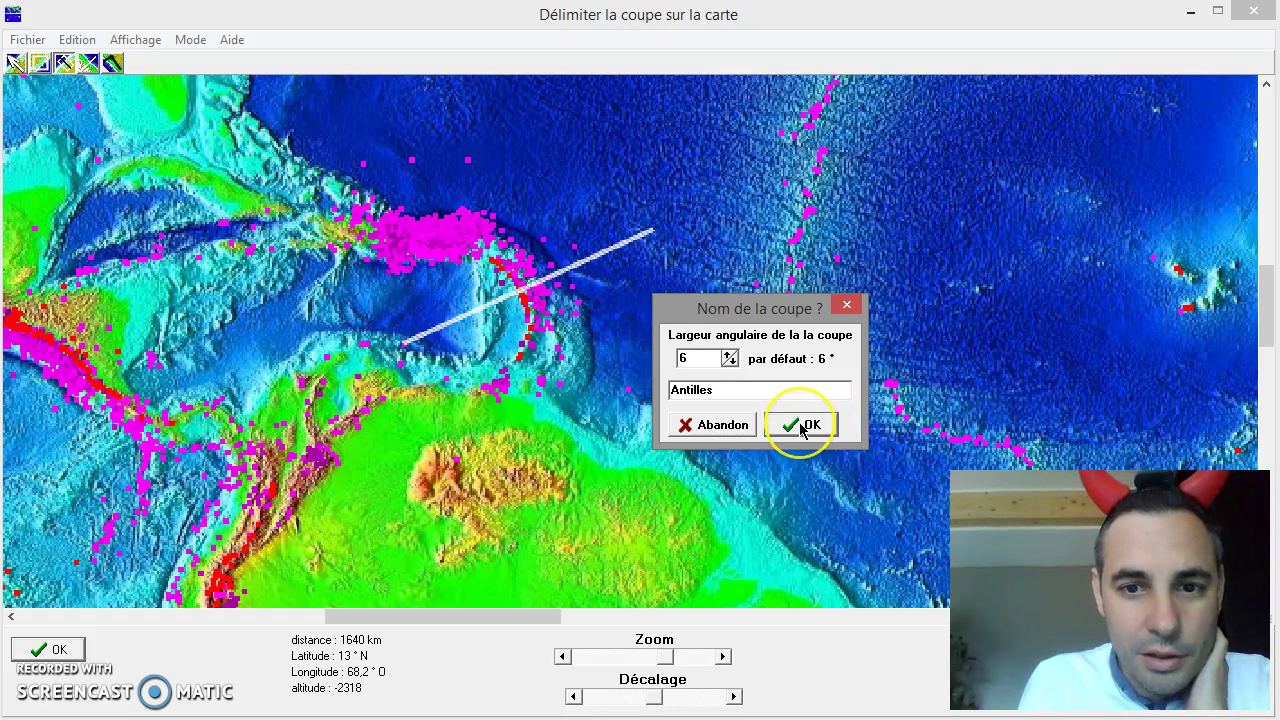
{"action": "left_click", "coordinate": [800, 426]}
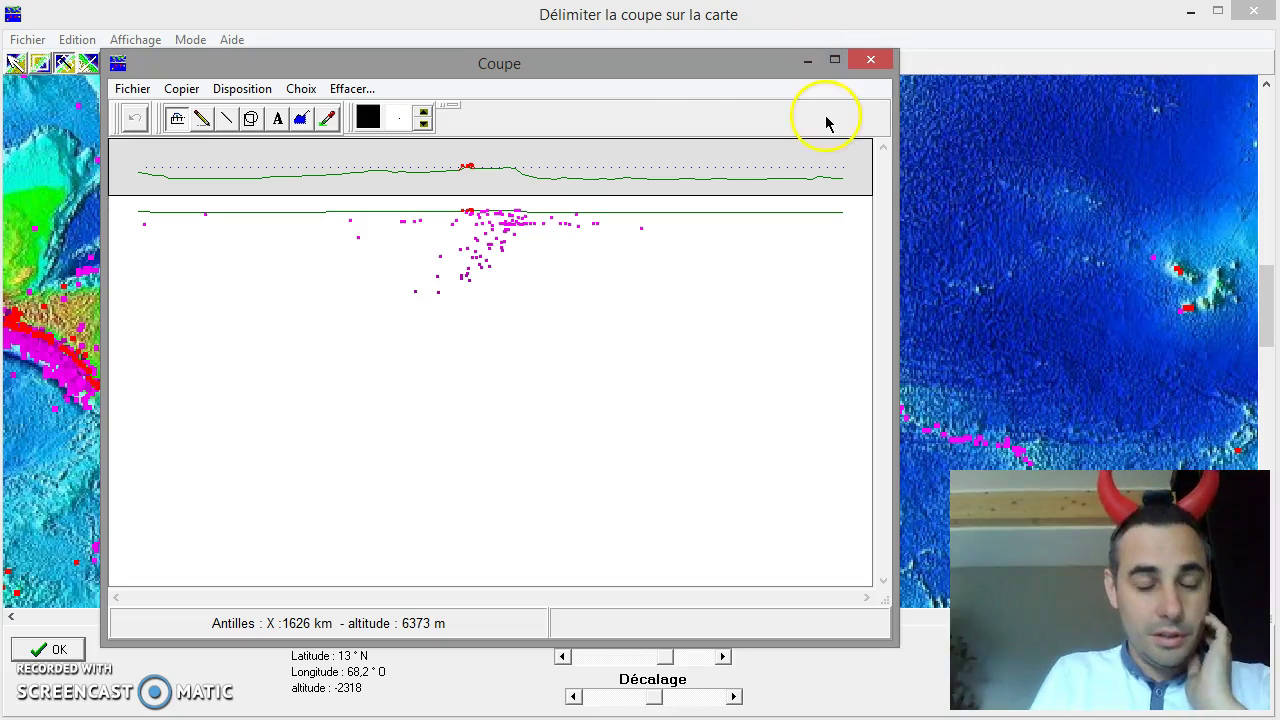
{"action": "left_click_drag", "start_coordinate": [650, 67], "coordinate": [604, 107]}
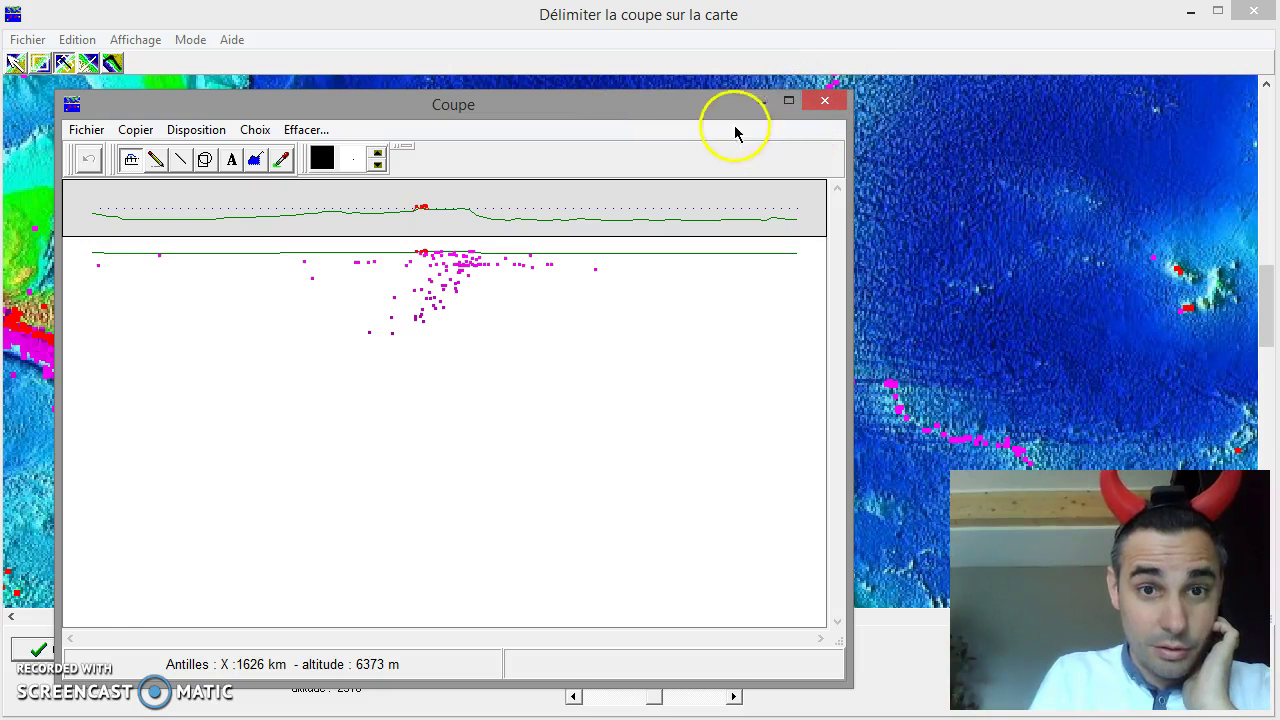
{"action": "left_click_drag", "start_coordinate": [651, 106], "coordinate": [949, 72]}
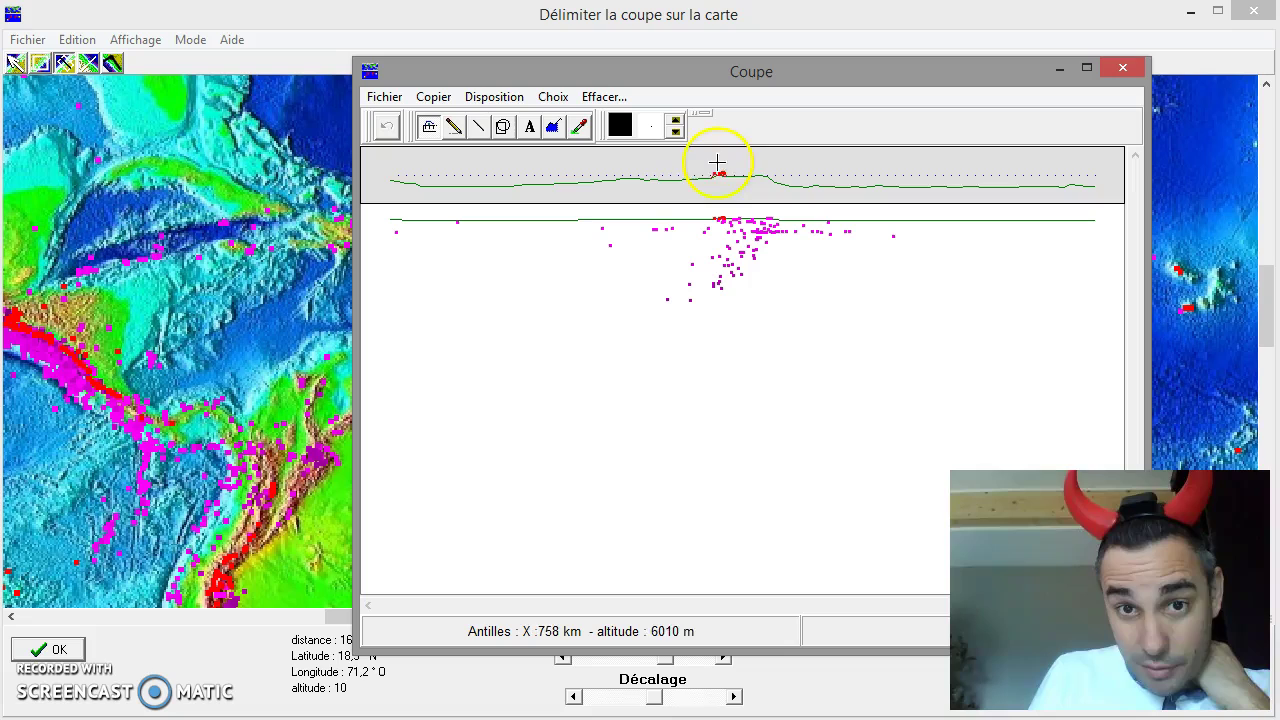
Draw a dashed straight line dipping about 38° through the inclined alignment of earthquake foci in the section.
{"action": "left_click", "coordinate": [478, 126]}
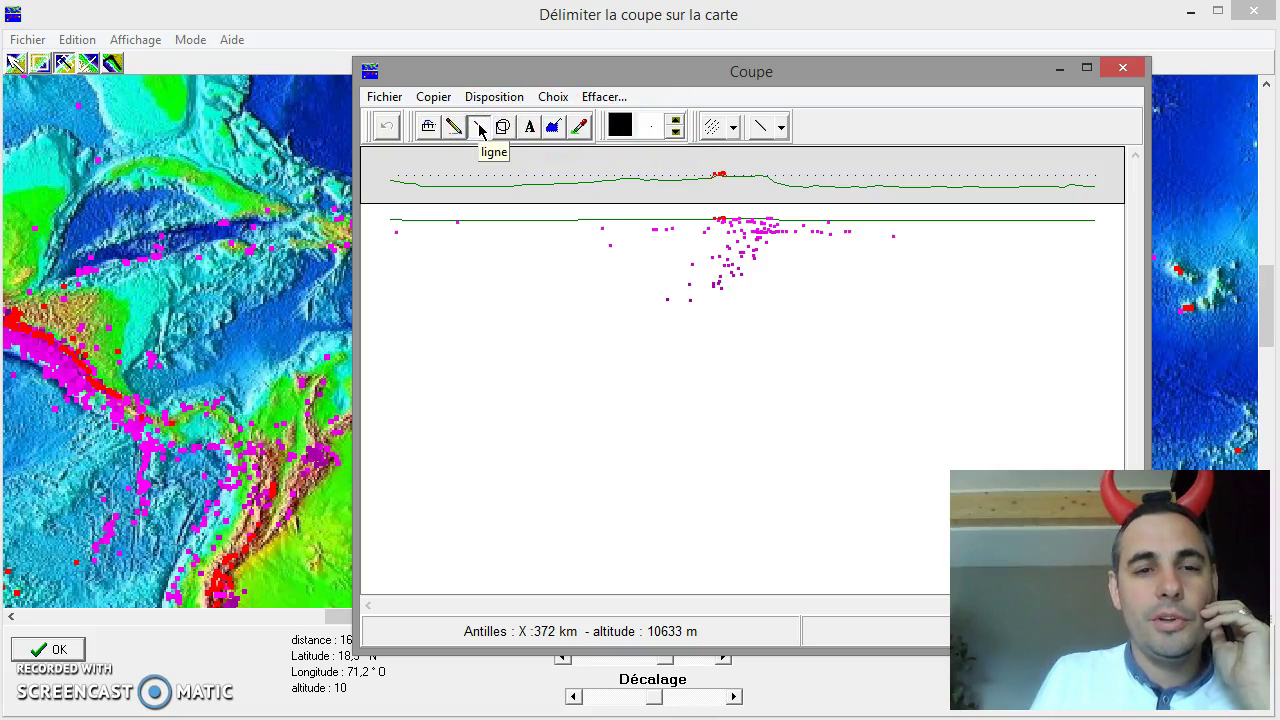
{"action": "left_click", "coordinate": [734, 127]}
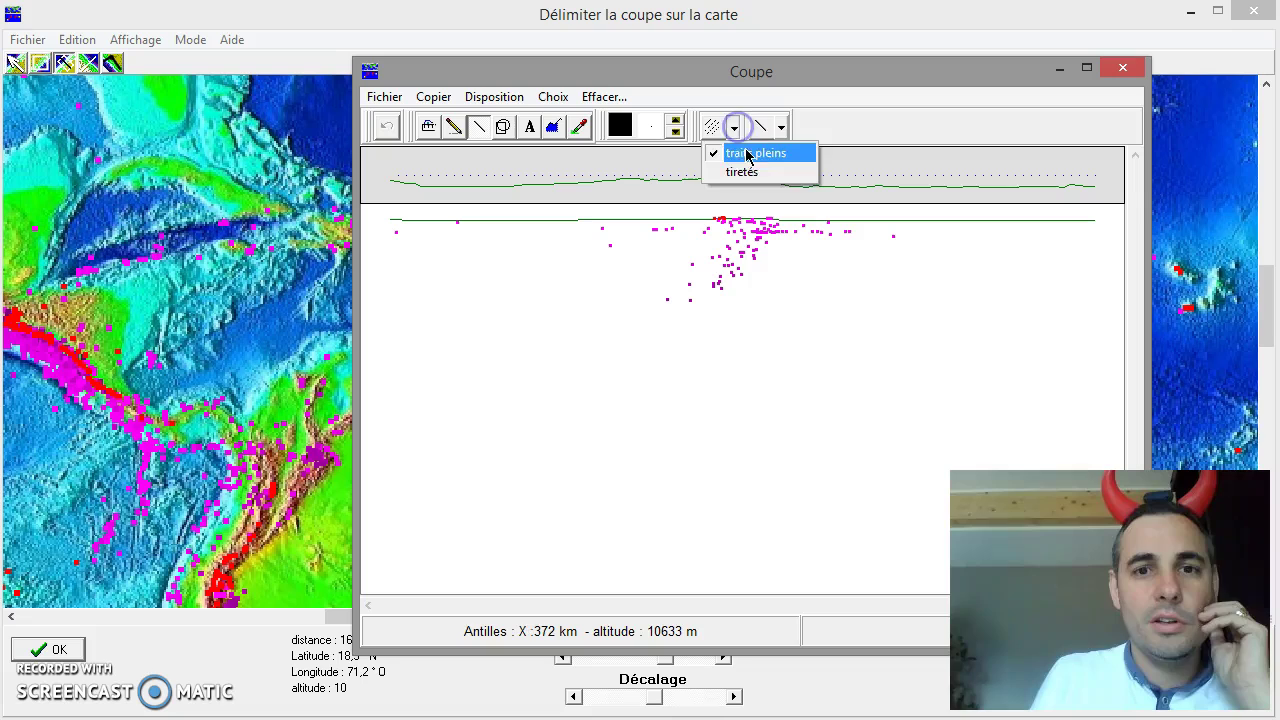
{"action": "left_click", "coordinate": [737, 171]}
{"action": "left_click", "coordinate": [764, 238]}
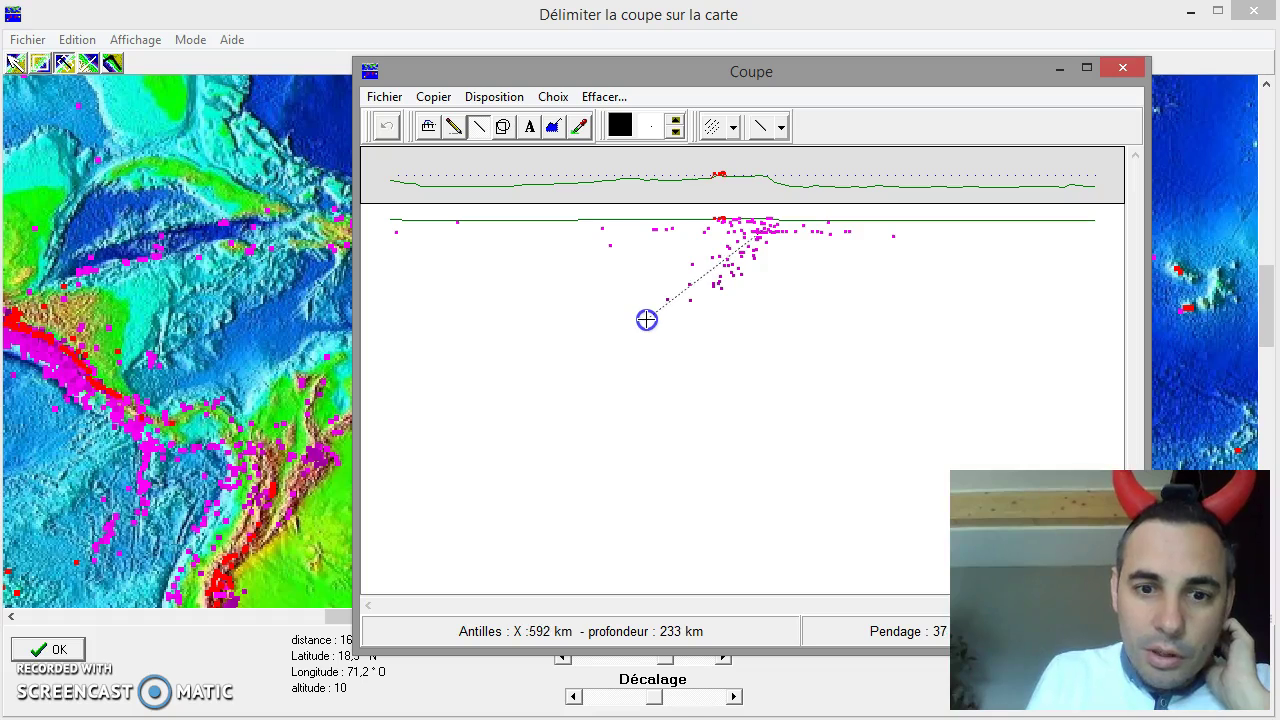
{"action": "left_click", "coordinate": [650, 319]}
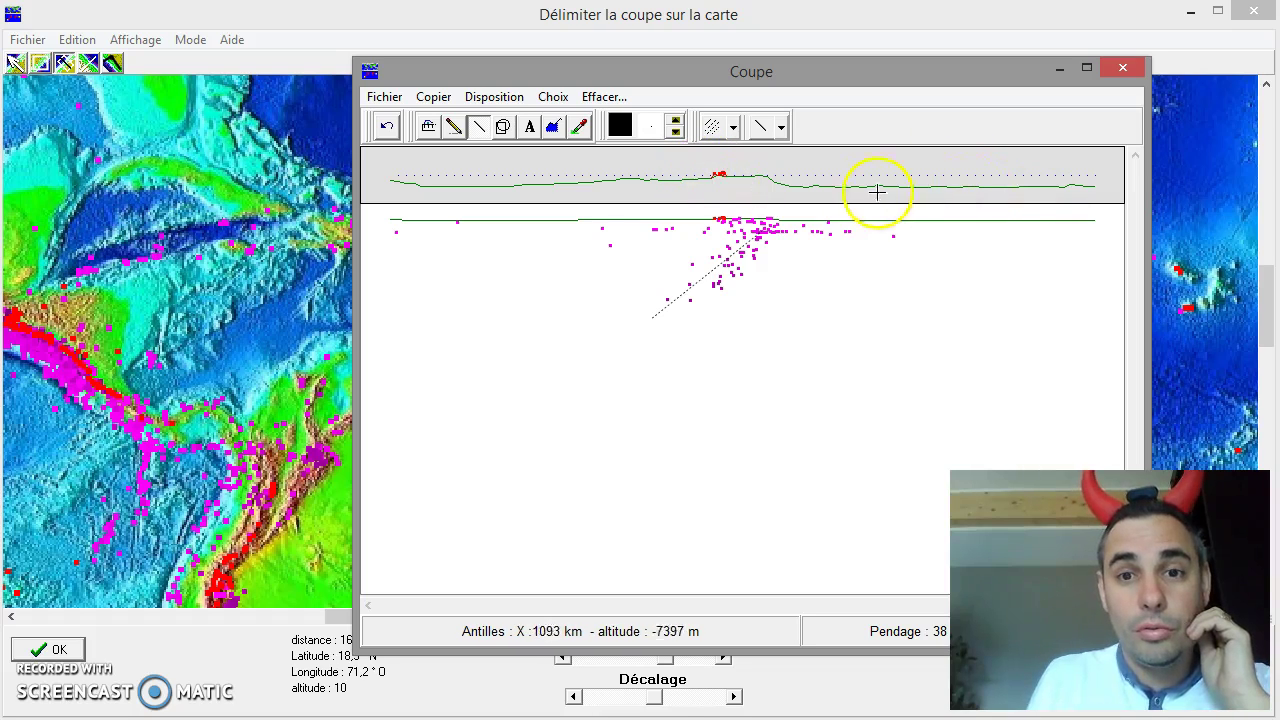
Select the pencil tool for the section and set its drawing colour to dark green.
{"action": "left_click", "coordinate": [445, 136]}
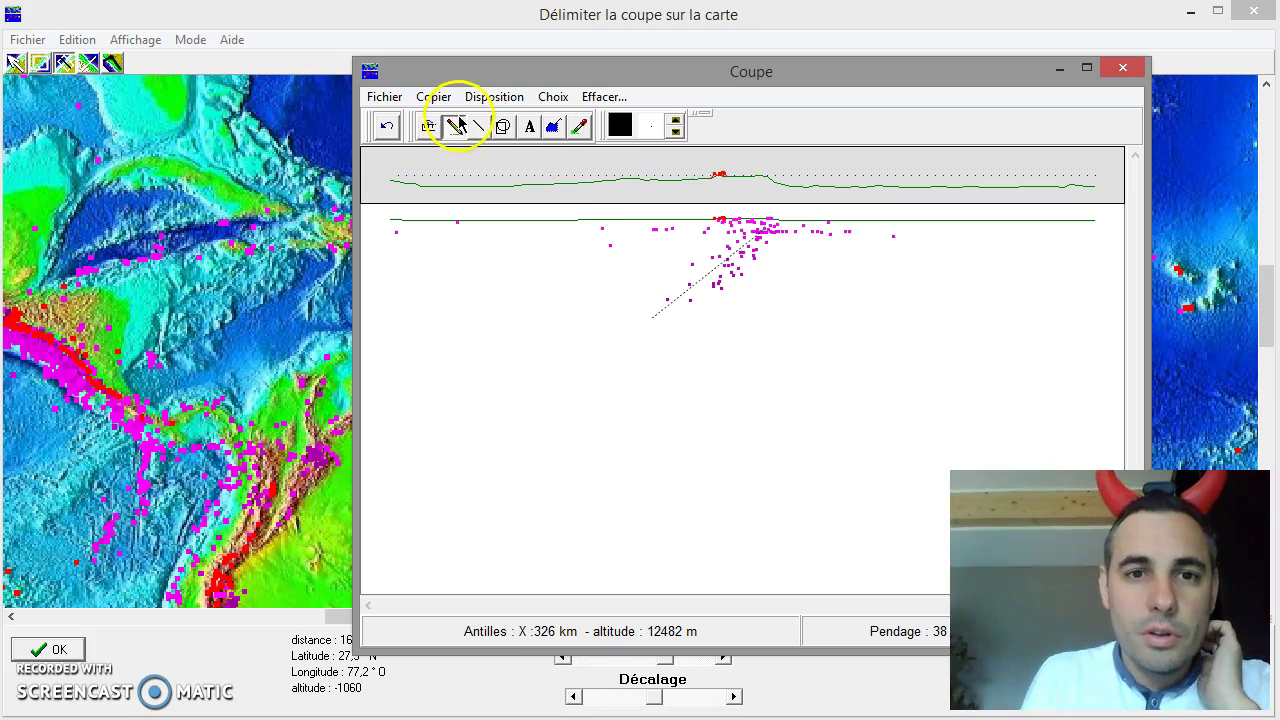
{"action": "left_click", "coordinate": [620, 125]}
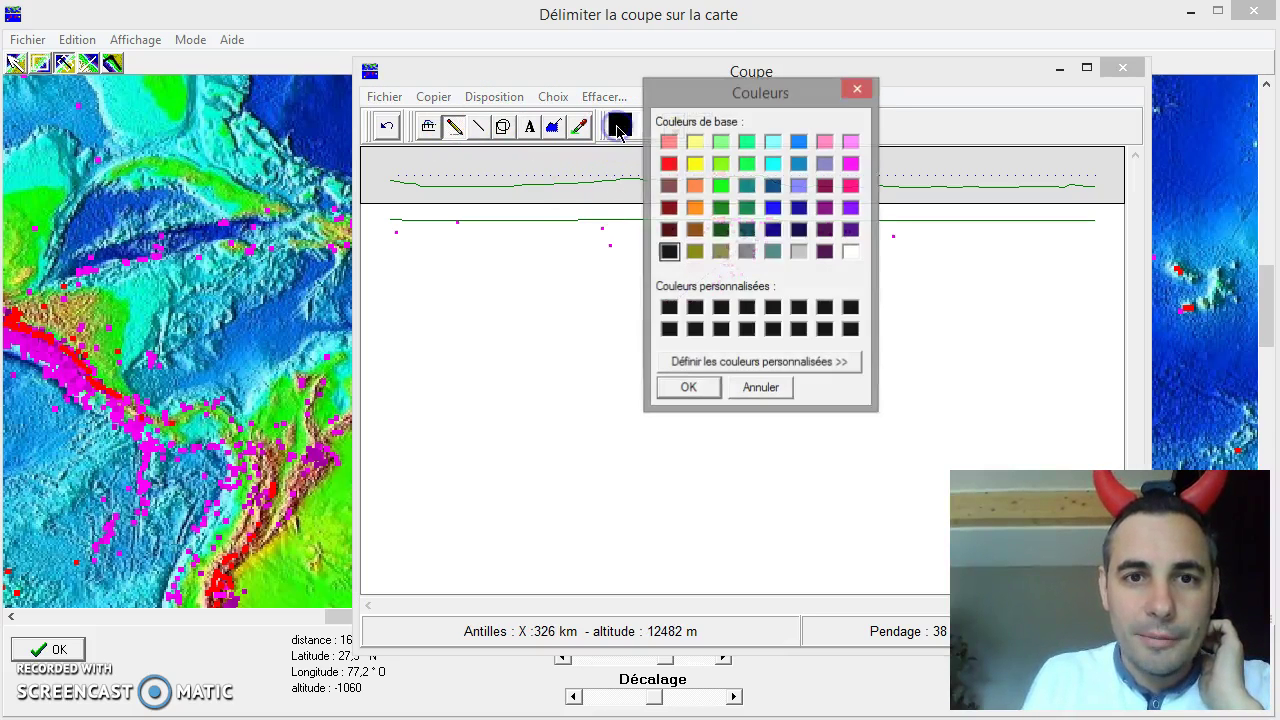
{"action": "left_click", "coordinate": [743, 208]}
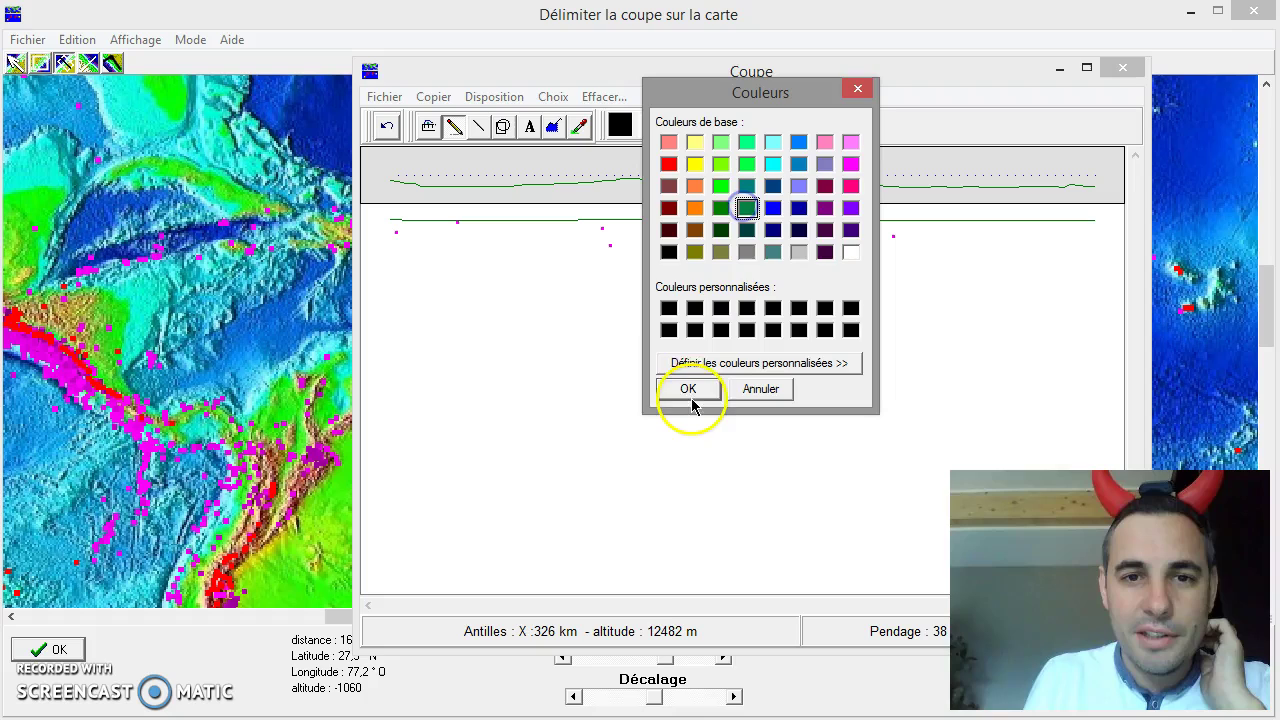
{"action": "left_click", "coordinate": [687, 389]}
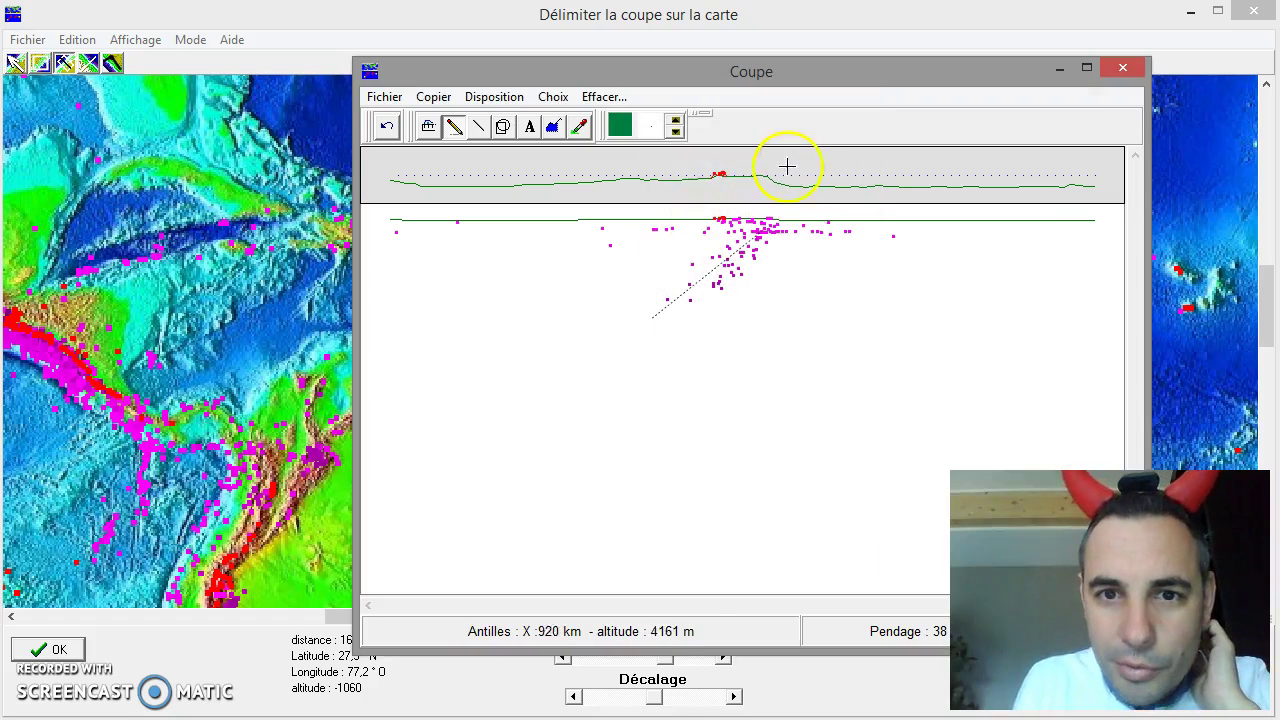
Try to trace the descending plate freehand below the earthquake foci, and erase that stroke.
{"action": "left_click_drag", "start_coordinate": [796, 185], "coordinate": [626, 363]}
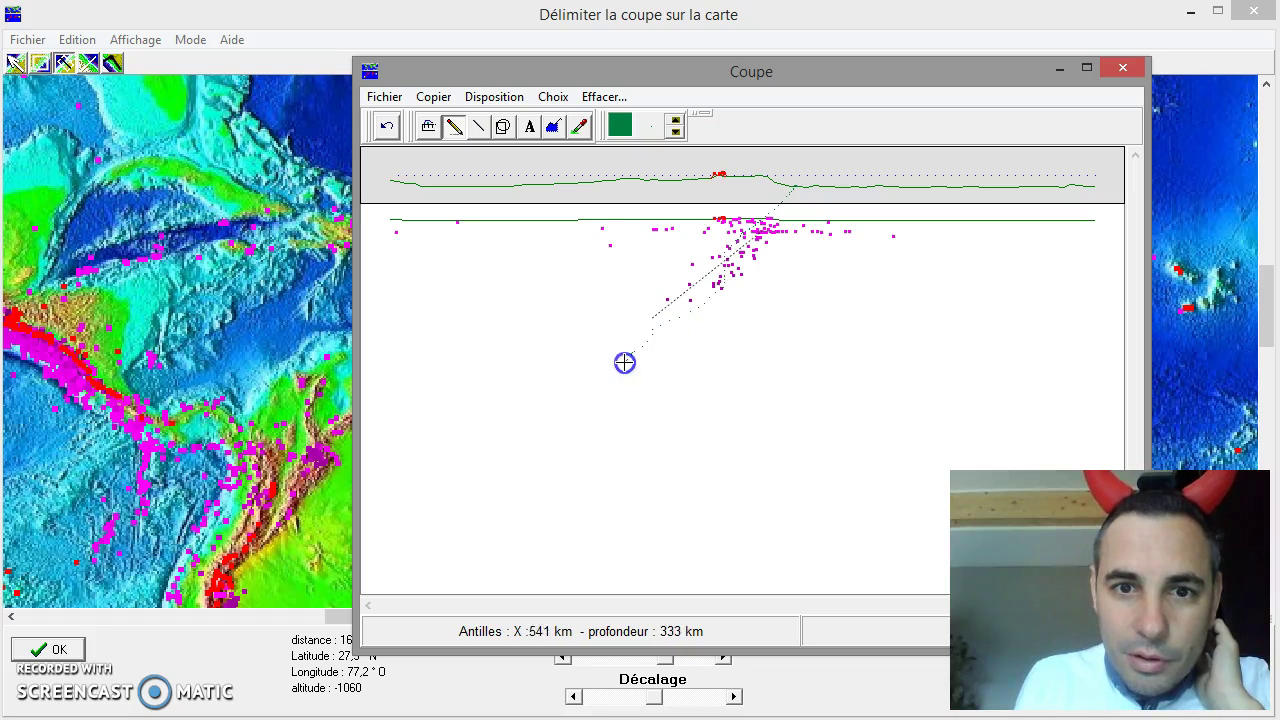
{"action": "left_click", "coordinate": [386, 127]}
{"action": "left_click", "coordinate": [708, 412]}
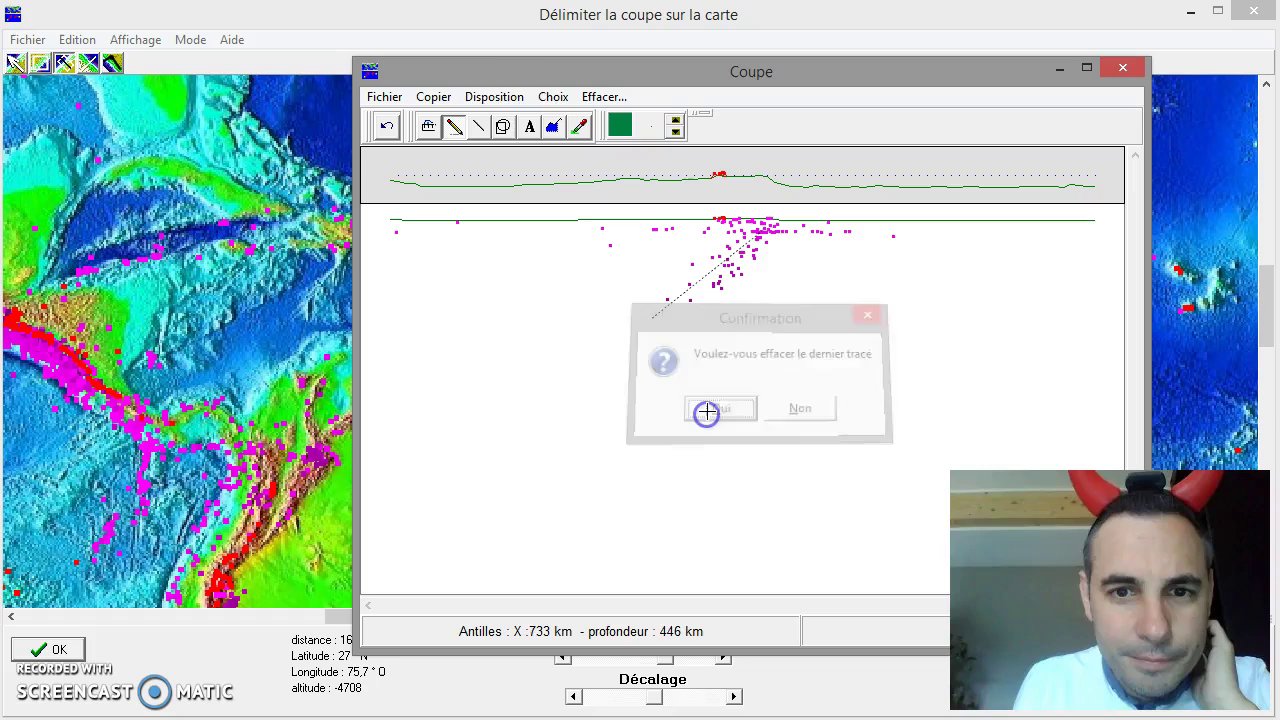
Thicken the dark green pencil line and trace the upper and lower limits of the descending plate freehand, starting the base near 88 km depth.
{"action": "left_click", "coordinate": [674, 124]}
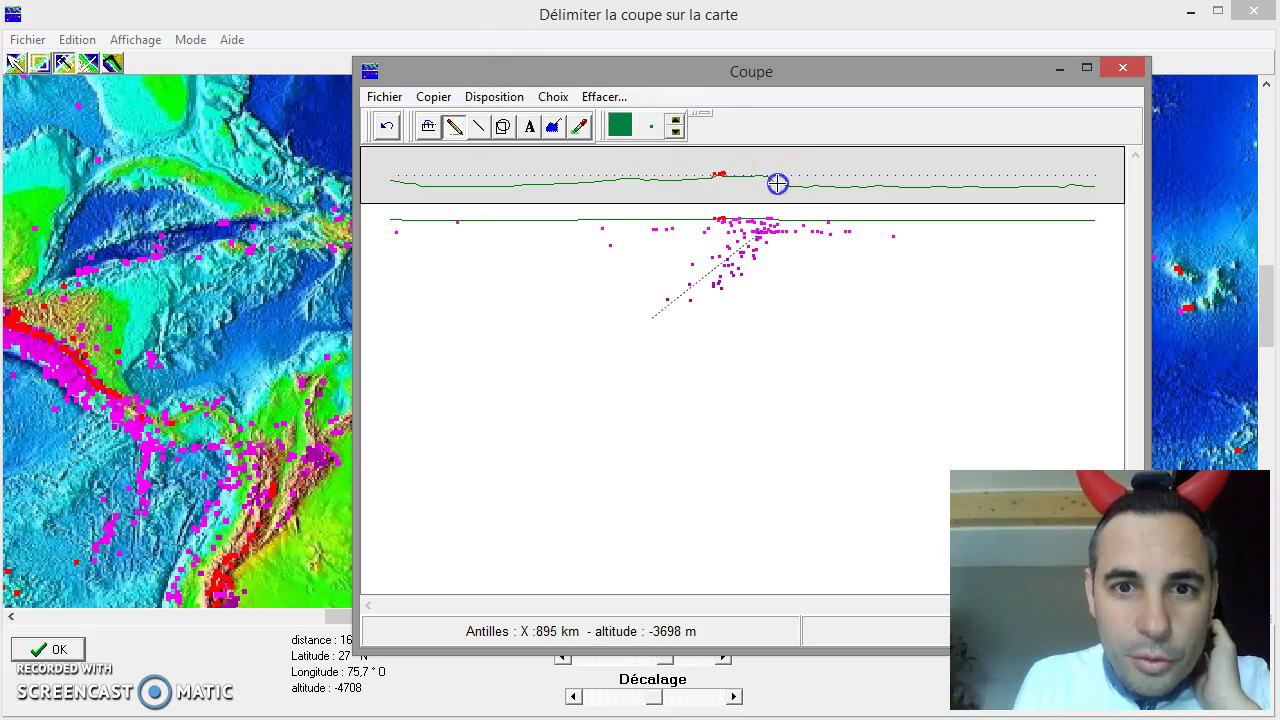
{"action": "left_click_drag", "start_coordinate": [762, 186], "coordinate": [676, 271]}
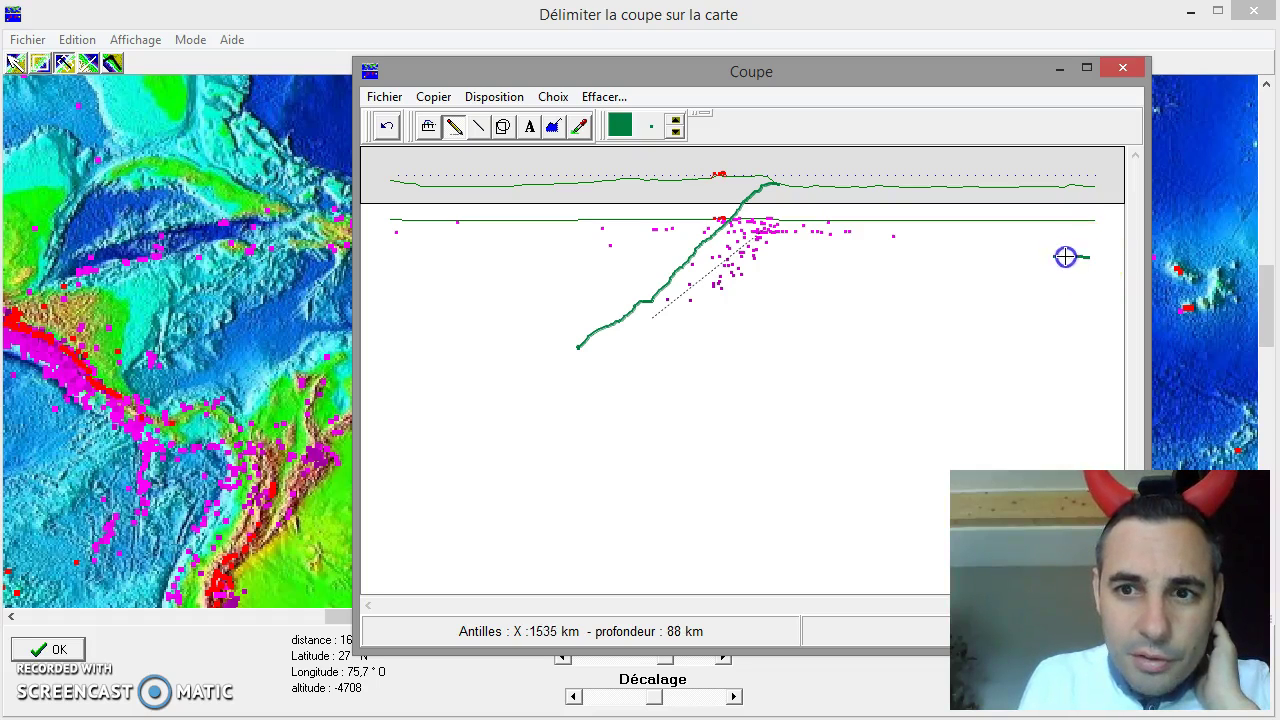
{"action": "mouse_move", "coordinate": [917, 246]}
{"action": "left_mouse_down"}
{"action": "mouse_move", "coordinate": [820, 258]}
{"action": "mouse_move", "coordinate": [587, 376]}
{"action": "left_mouse_up"}
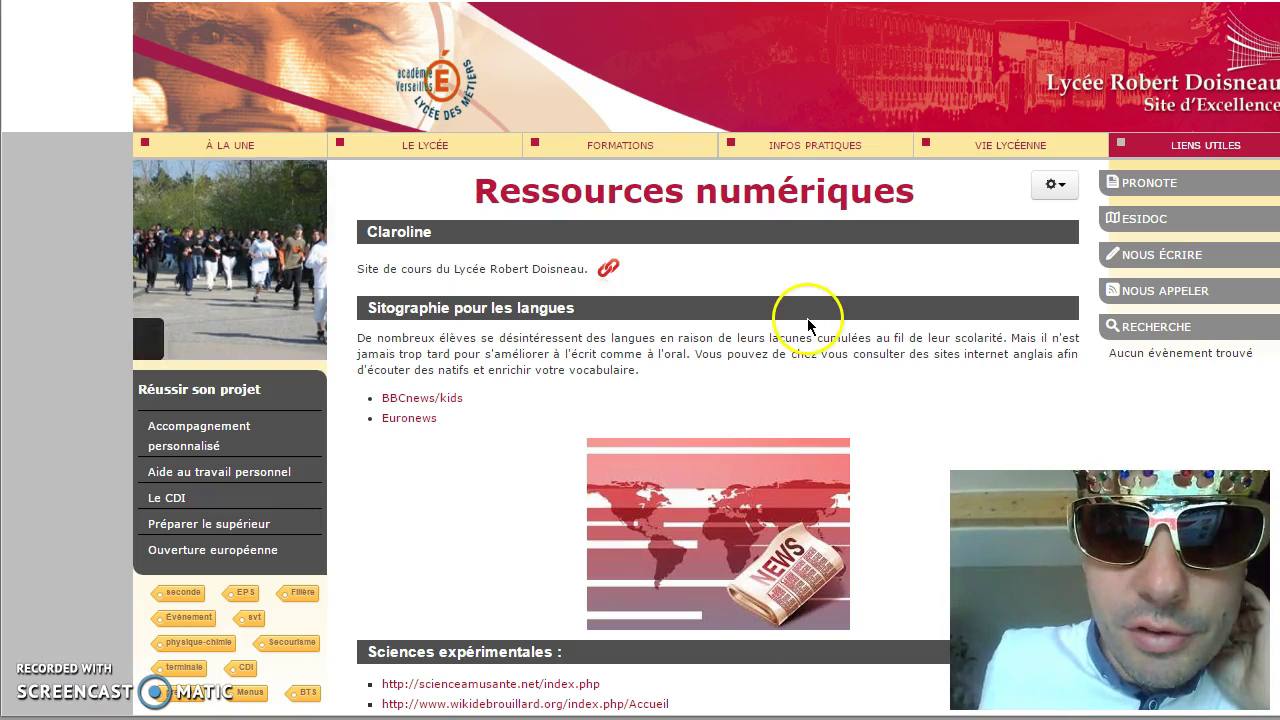
Switch to the school's digital resources page in the browser, sign in to Claroline with the prefilled credentials, and open the 1S4 2015-2016 course.
{"action": "left_click", "coordinate": [610, 269]}
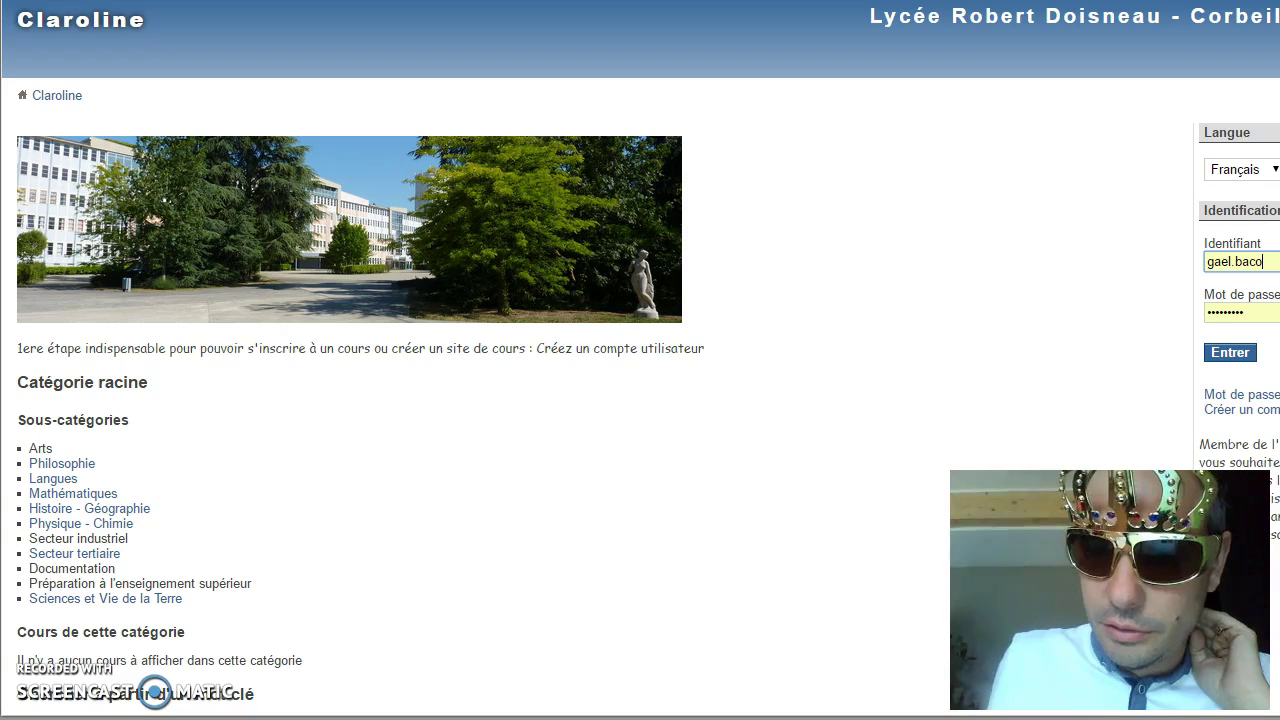
{"action": "left_click", "coordinate": [1232, 354]}
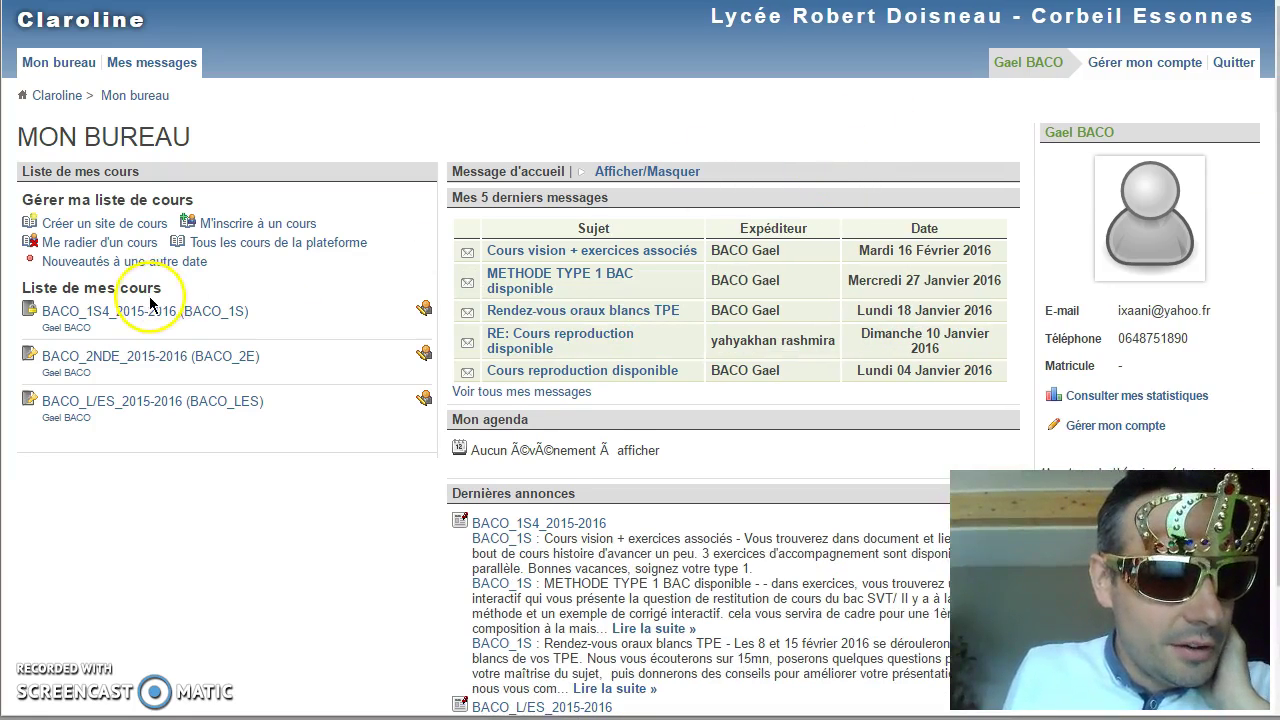
{"action": "left_click", "coordinate": [178, 318]}
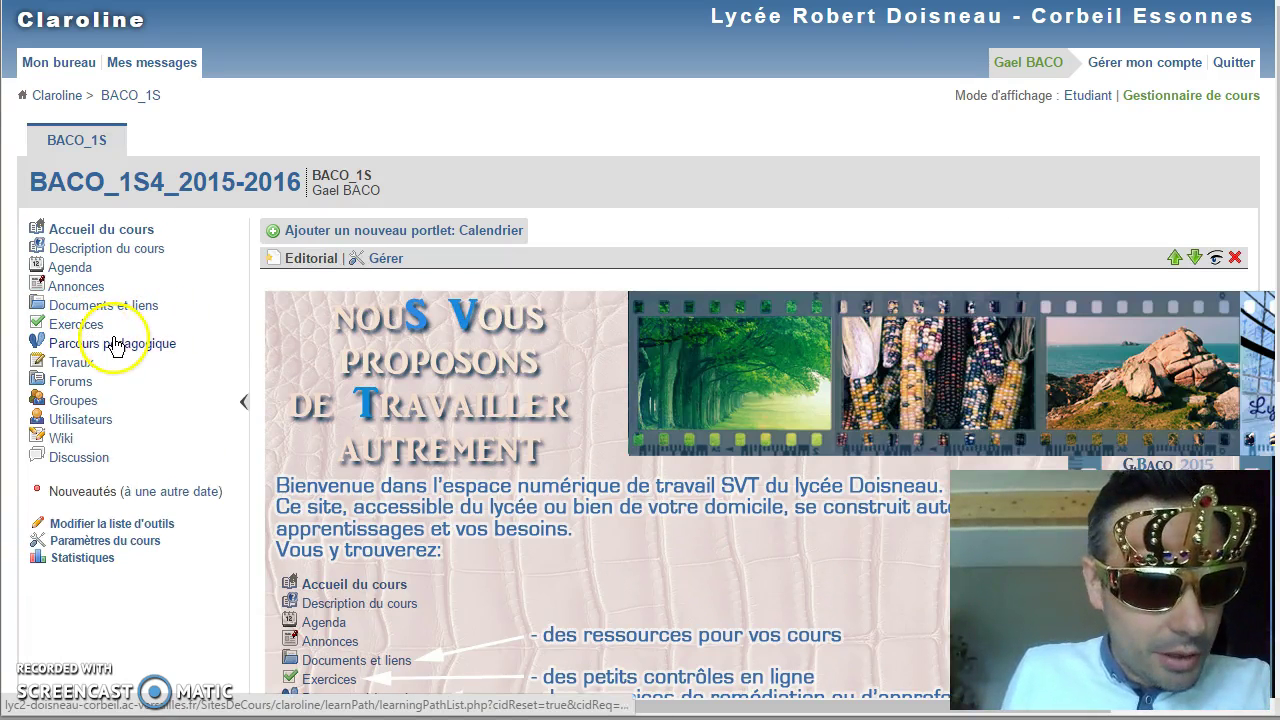
Open the learning path on geodynamic contexts with TECTOGLOB and start its module "Une zone de subduction".
{"action": "left_click", "coordinate": [136, 350]}
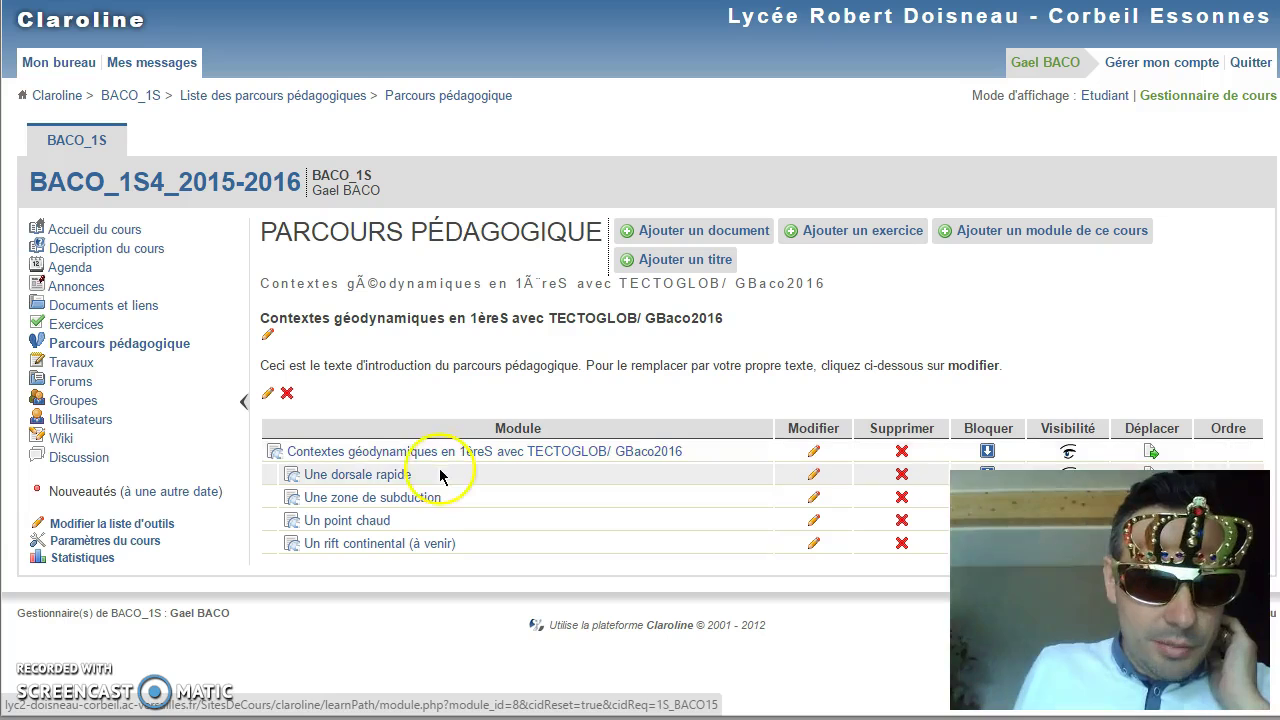
{"action": "left_click", "coordinate": [388, 501]}
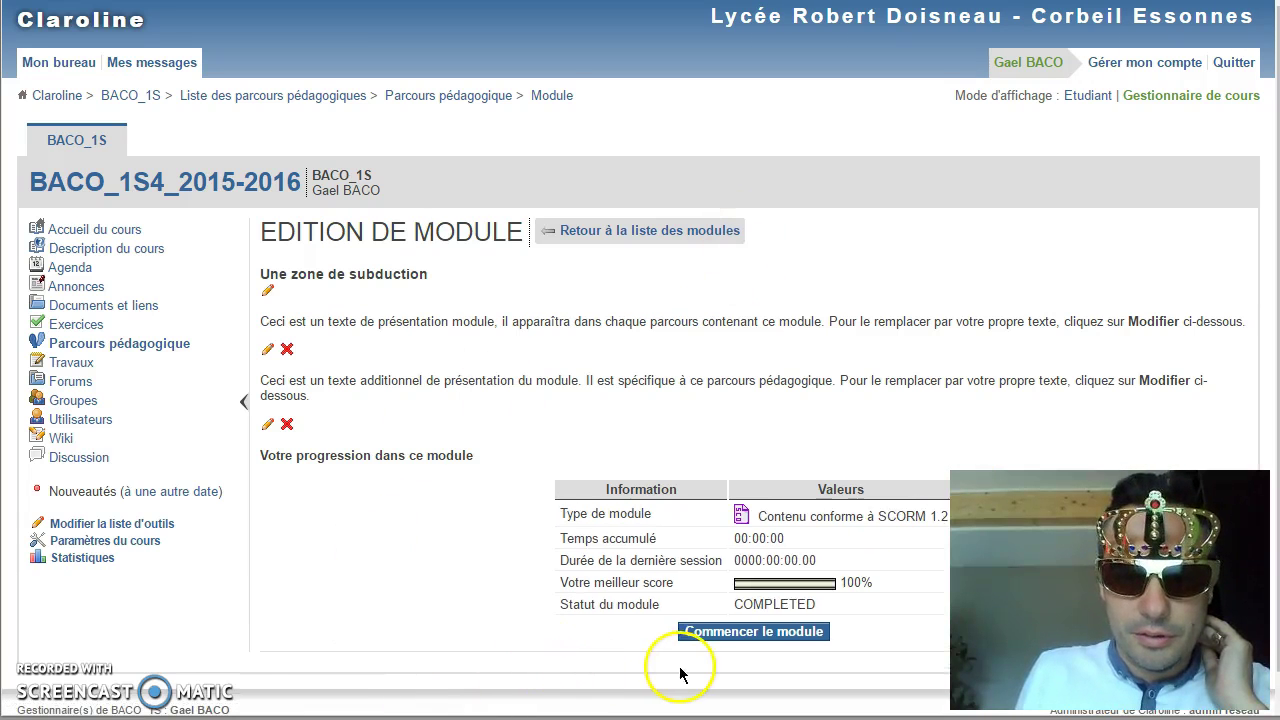
{"action": "left_click", "coordinate": [682, 636]}
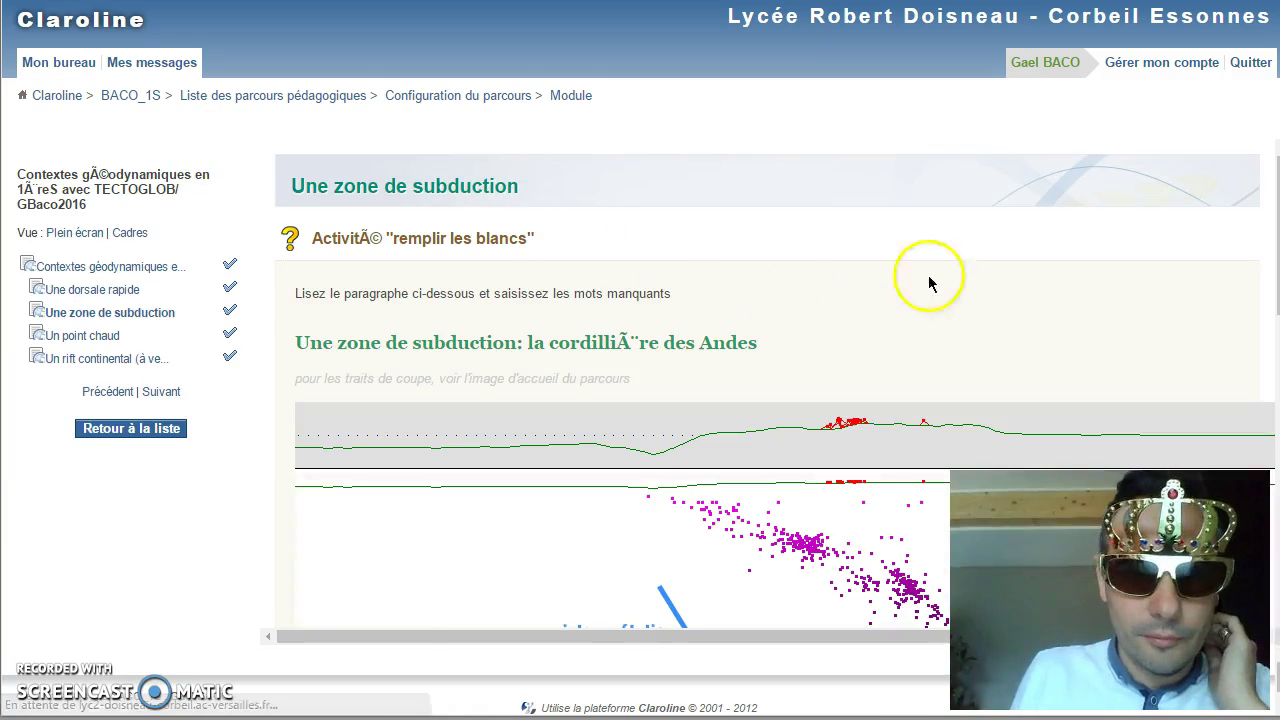
Examine the raw and interpreted Andes subduction sections at 90% page zoom, down to the fill-in-the-blanks text below them.
{"action": "scroll", "coordinate": [770, 225], "scroll_direction": "down", "scroll_amount": 1}
{"action": "scroll", "coordinate": [775, 229], "scroll_direction": "down", "scroll_amount": 1}
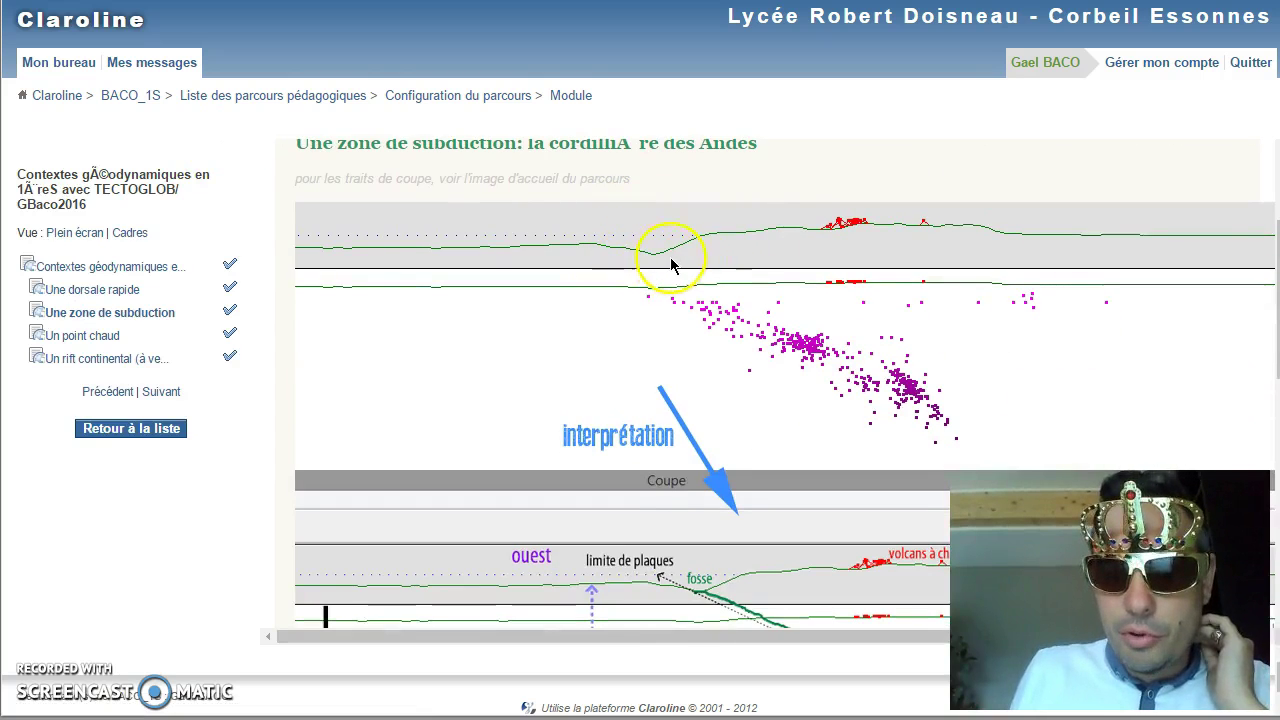
{"action": "scroll", "coordinate": [814, 320], "scroll_direction": "down", "scroll_amount": 4}
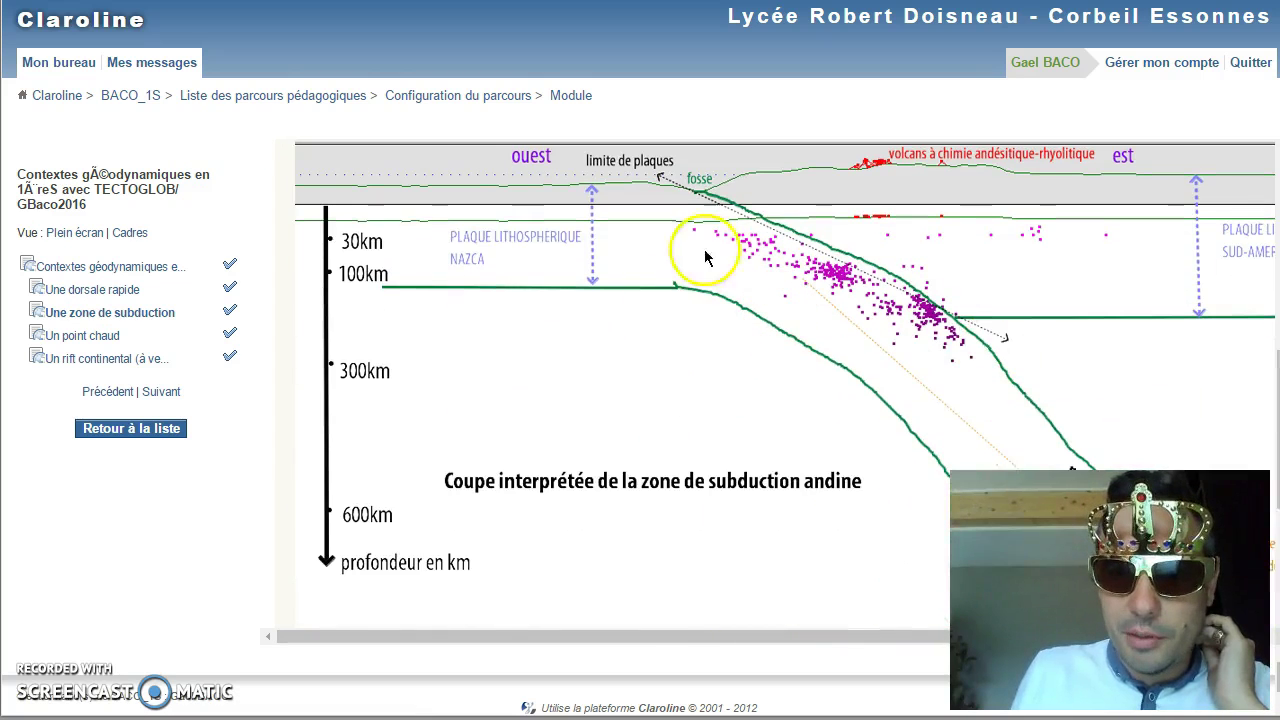
{"action": "scroll", "coordinate": [718, 285], "scroll_direction": "up", "scroll_amount": 1}
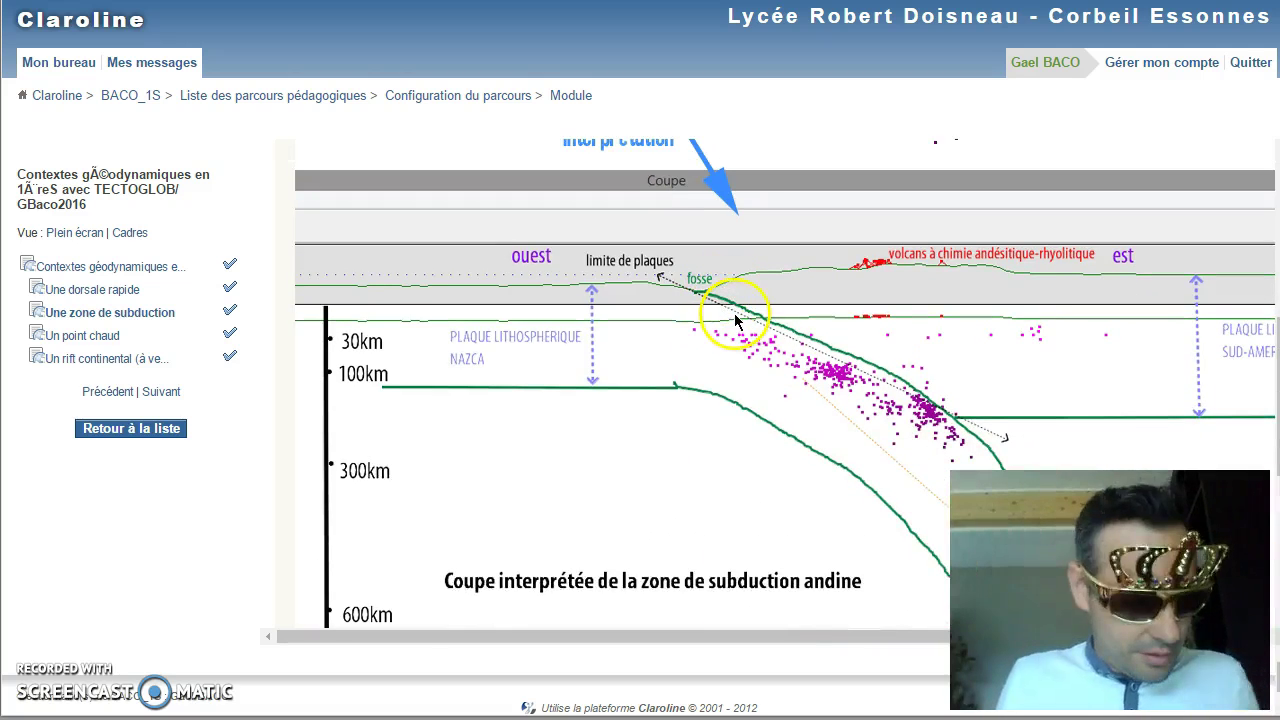
{"action": "key", "text": "ctrl+minus"}
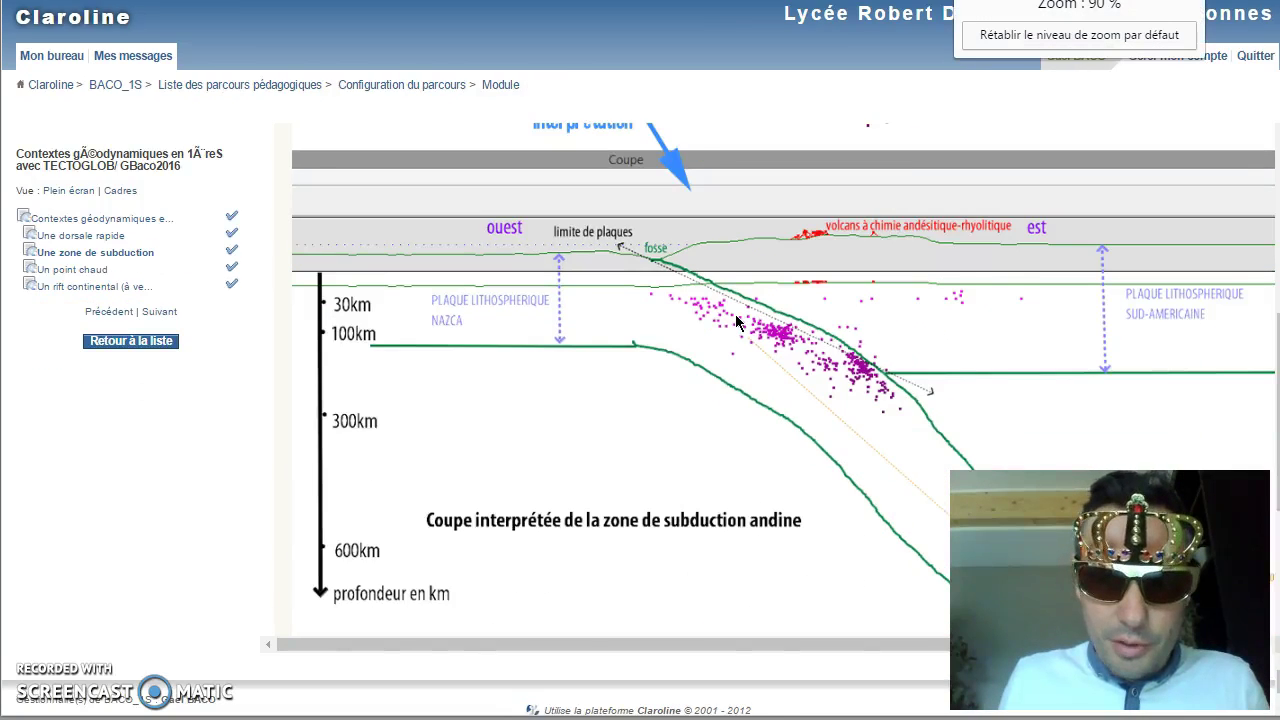
{"action": "key", "text": "ctrl+minus"}
{"action": "key", "text": "ctrl+minus"}
{"action": "key", "text": "ctrl+plus"}
{"action": "key", "text": "ctrl+plus"}
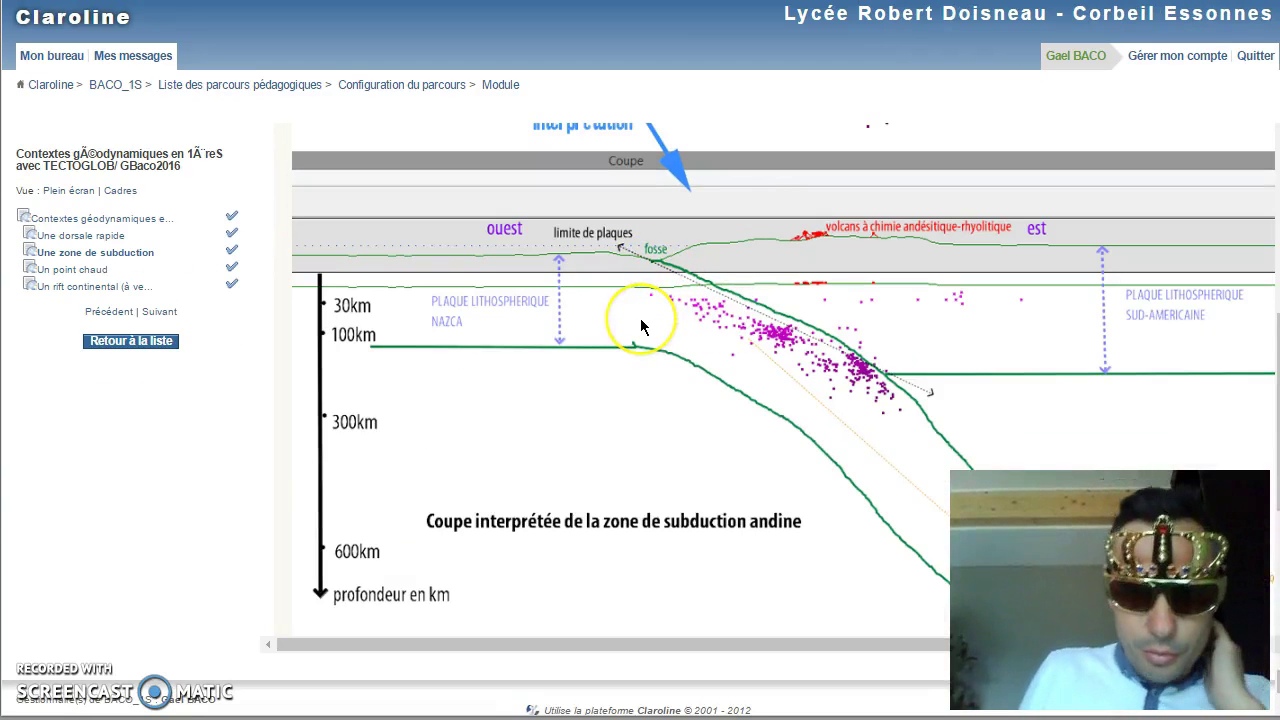
{"action": "scroll", "coordinate": [638, 327], "scroll_direction": "down", "scroll_amount": 1}
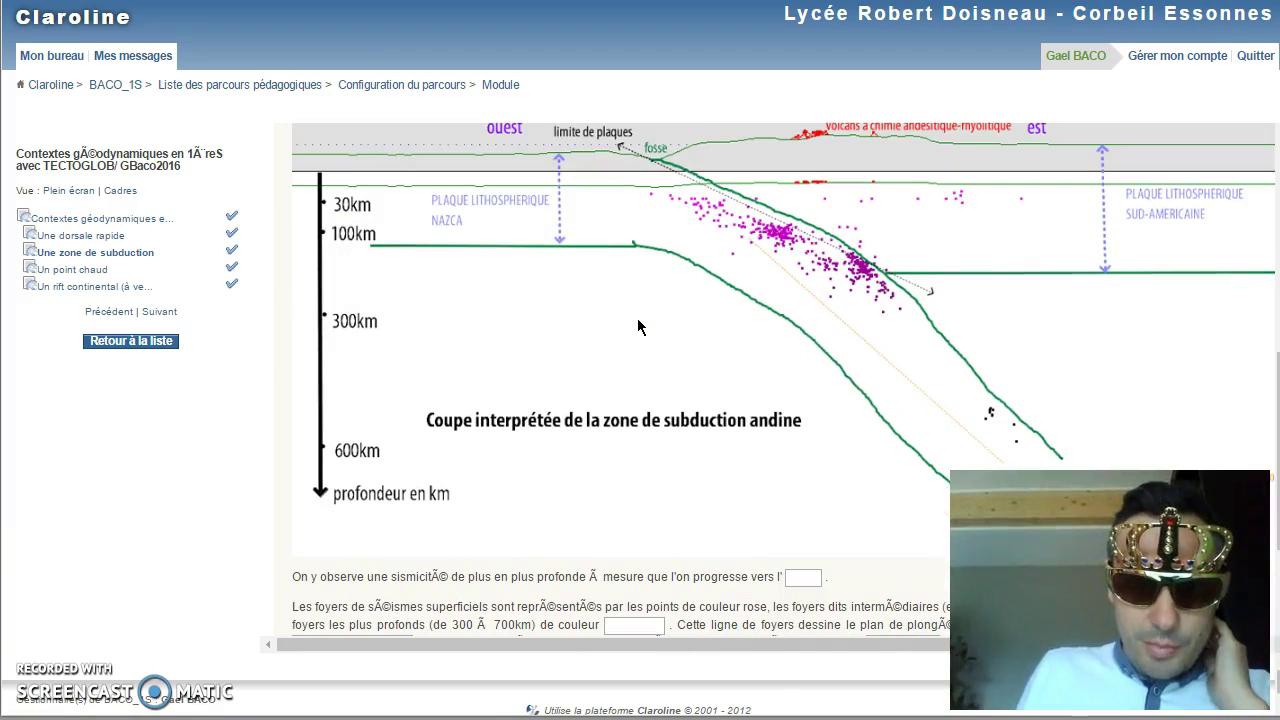
{"action": "scroll", "coordinate": [638, 327], "scroll_direction": "up", "scroll_amount": 1}
{"action": "scroll", "coordinate": [631, 346], "scroll_direction": "down", "scroll_amount": 3}
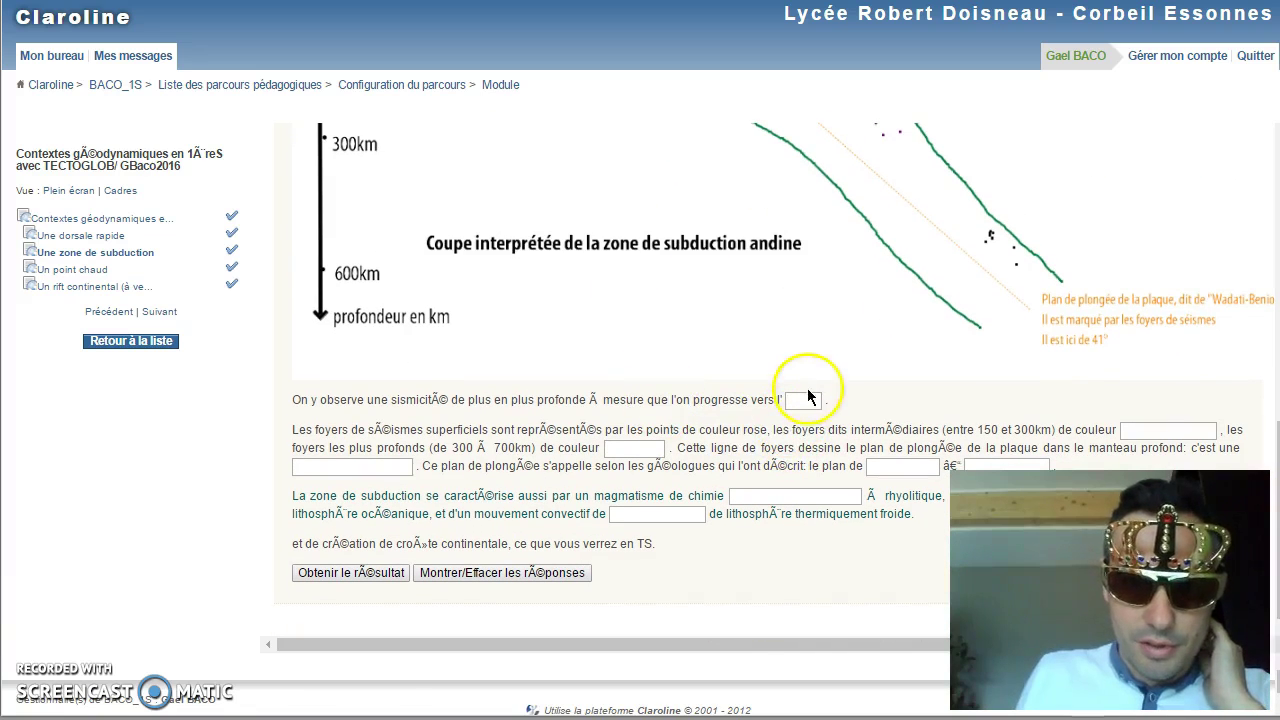
Try "est" in the first blank on the direction of deepening seismicity, and replace that answer with "ouest".
{"action": "left_click", "coordinate": [812, 400]}
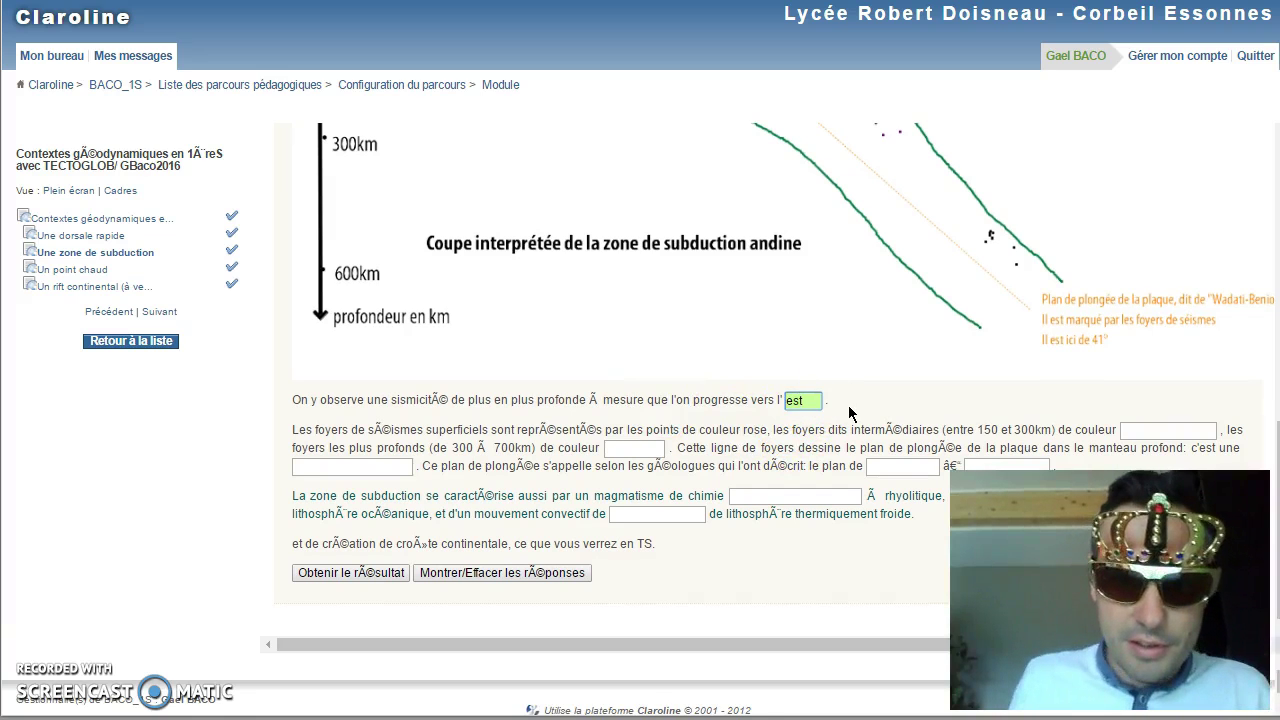
{"action": "left_click", "coordinate": [797, 387]}
{"action": "key", "text": "BackSpace"}
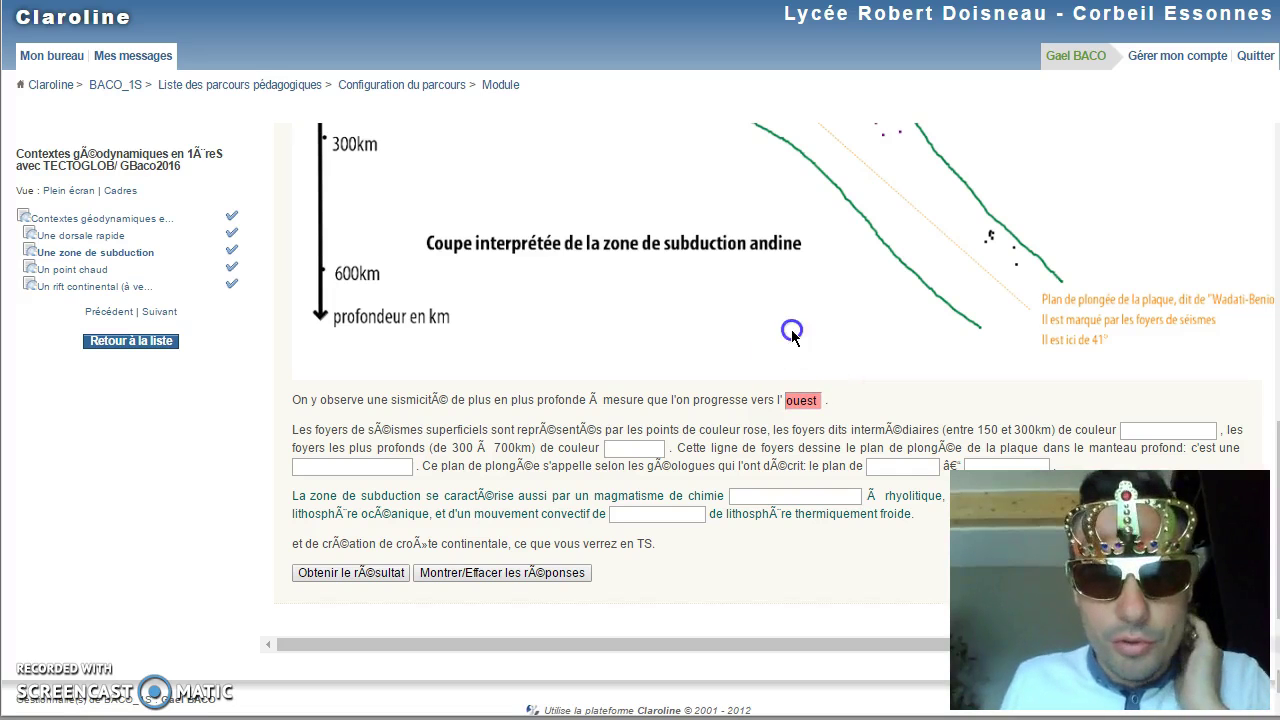
{"action": "scroll", "coordinate": [702, 320], "scroll_direction": "up", "scroll_amount": 3}
{"action": "scroll", "coordinate": [690, 328], "scroll_direction": "up", "scroll_amount": 4}
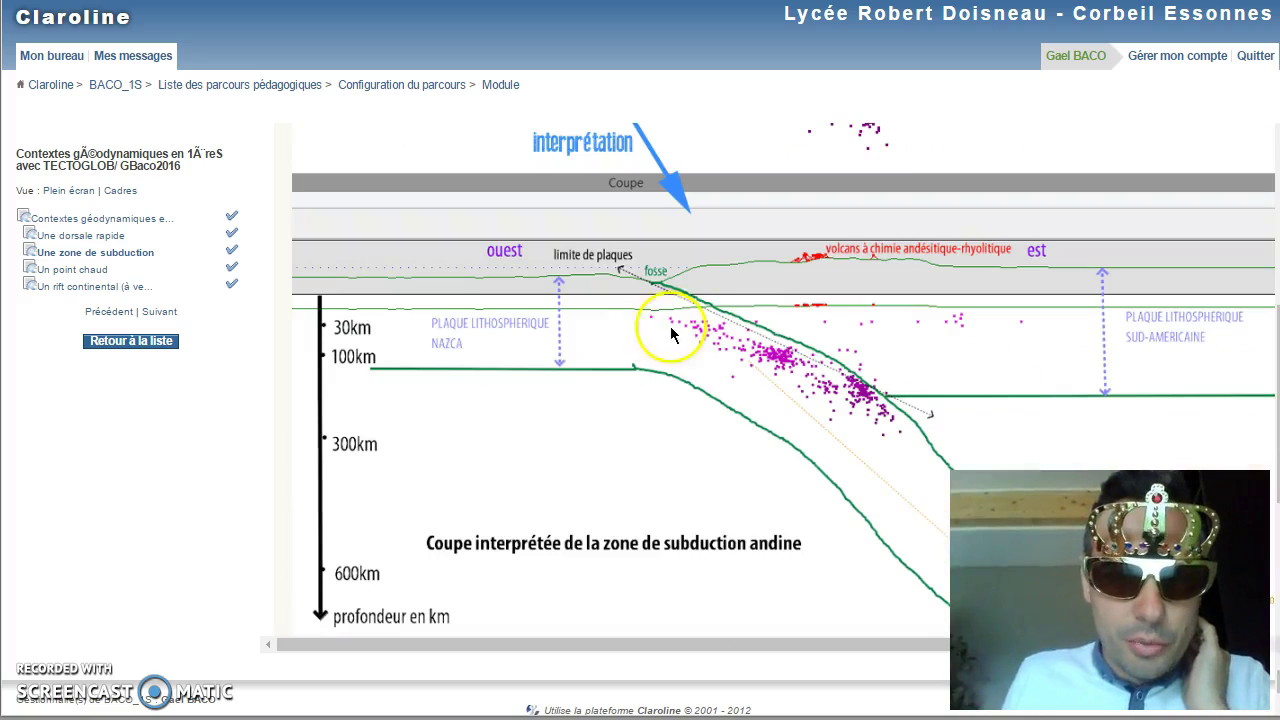
{"action": "scroll", "coordinate": [674, 329], "scroll_direction": "down", "scroll_amount": 2}
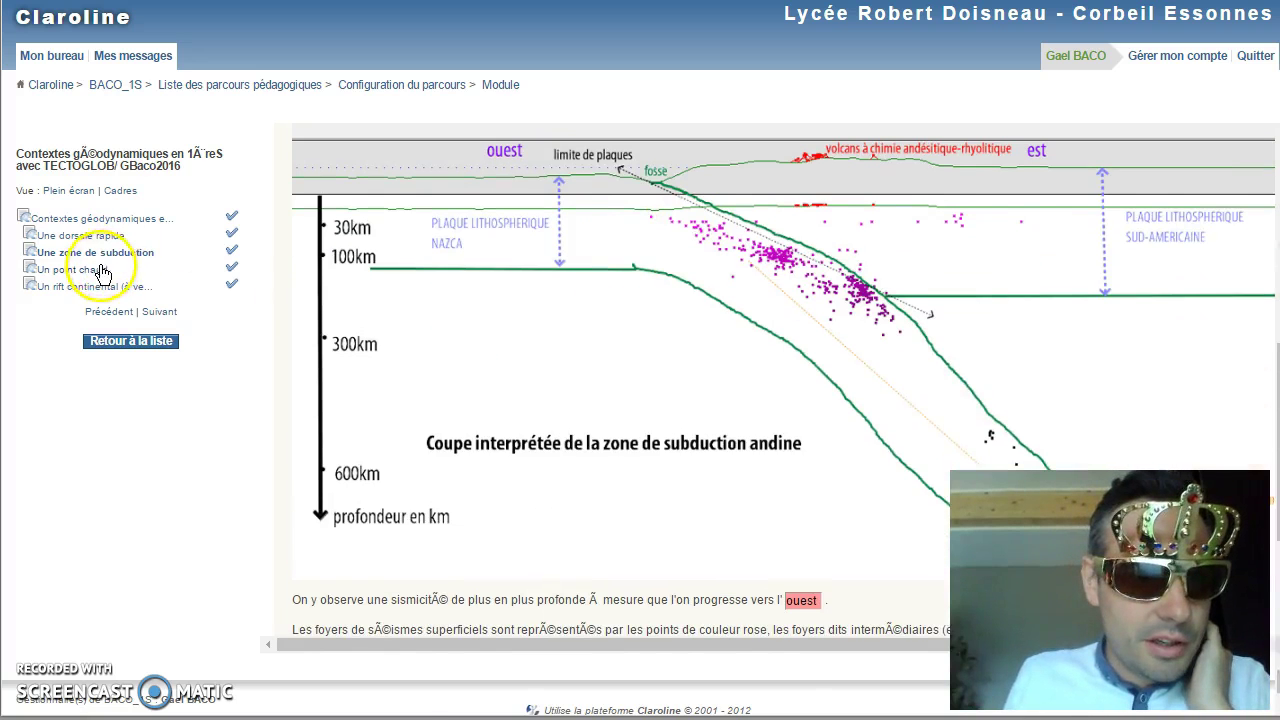
Open the module "Un point chaud" and examine the interpreted Hawaii section, its fill-in text and the summary diagram of geodynamic contexts.
{"action": "left_click", "coordinate": [96, 270]}
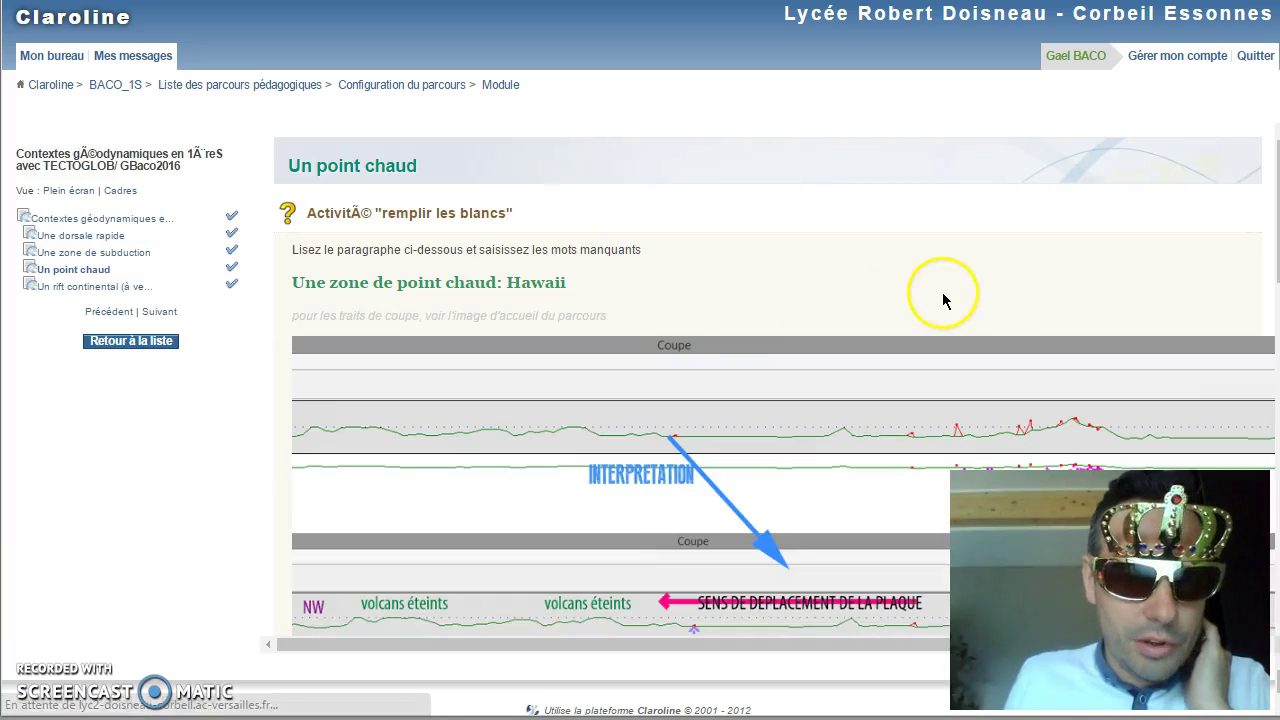
{"action": "scroll", "coordinate": [937, 286], "scroll_direction": "down", "scroll_amount": 6}
{"action": "scroll", "coordinate": [866, 266], "scroll_direction": "up", "scroll_amount": 3}
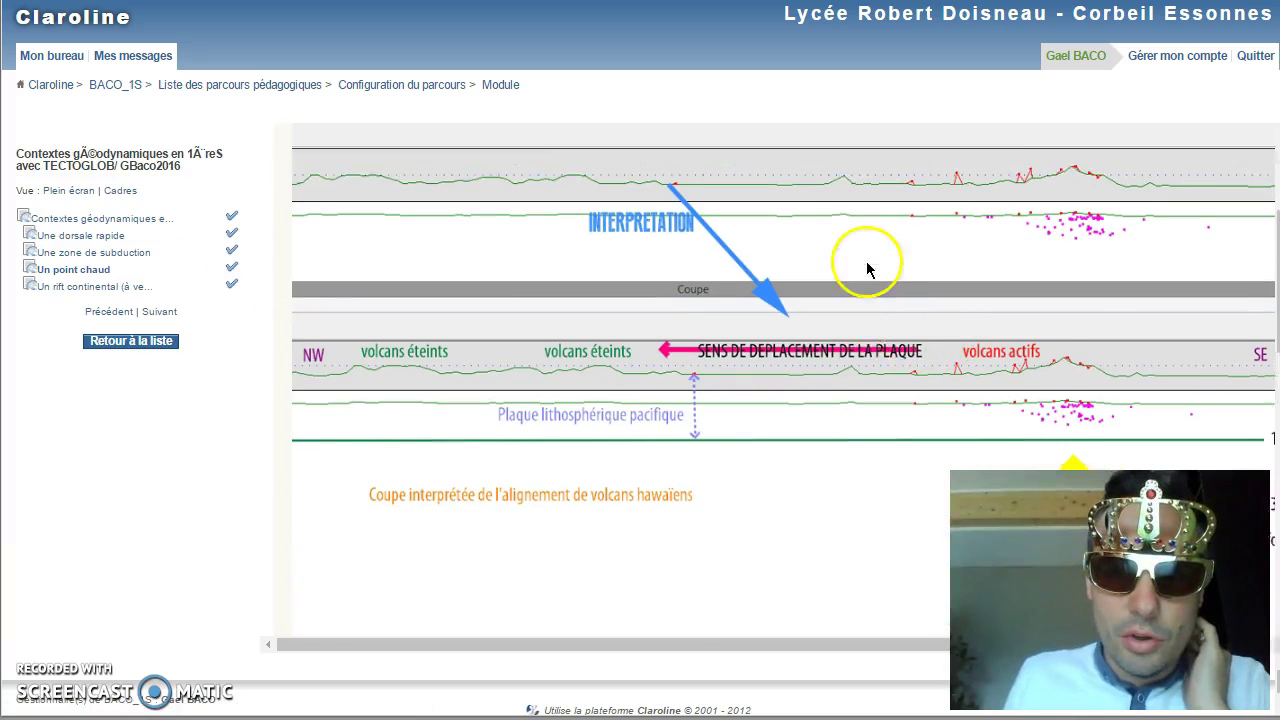
{"action": "scroll", "coordinate": [851, 383], "scroll_direction": "down", "scroll_amount": 10}
{"action": "scroll", "coordinate": [851, 383], "scroll_direction": "down", "scroll_amount": 10}
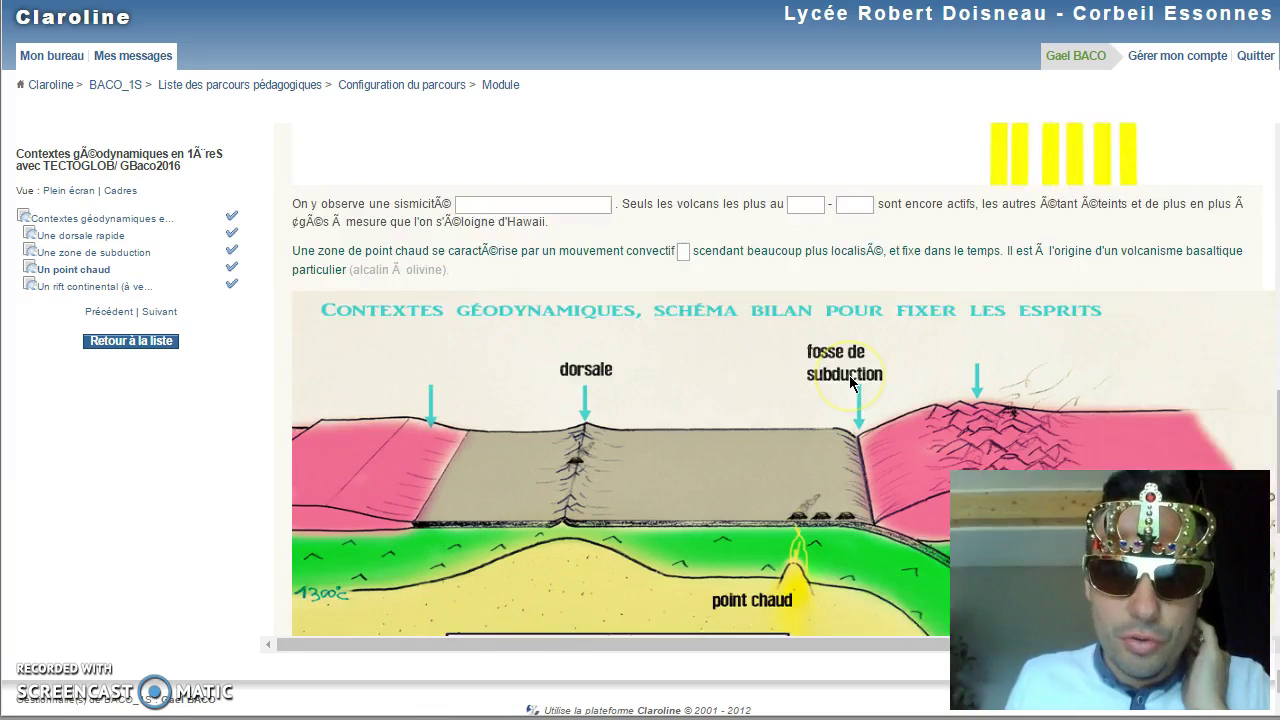
{"action": "scroll", "coordinate": [849, 382], "scroll_direction": "down", "scroll_amount": 3}
{"action": "scroll", "coordinate": [849, 377], "scroll_direction": "up", "scroll_amount": 3}
{"action": "left_click", "coordinate": [752, 372]}
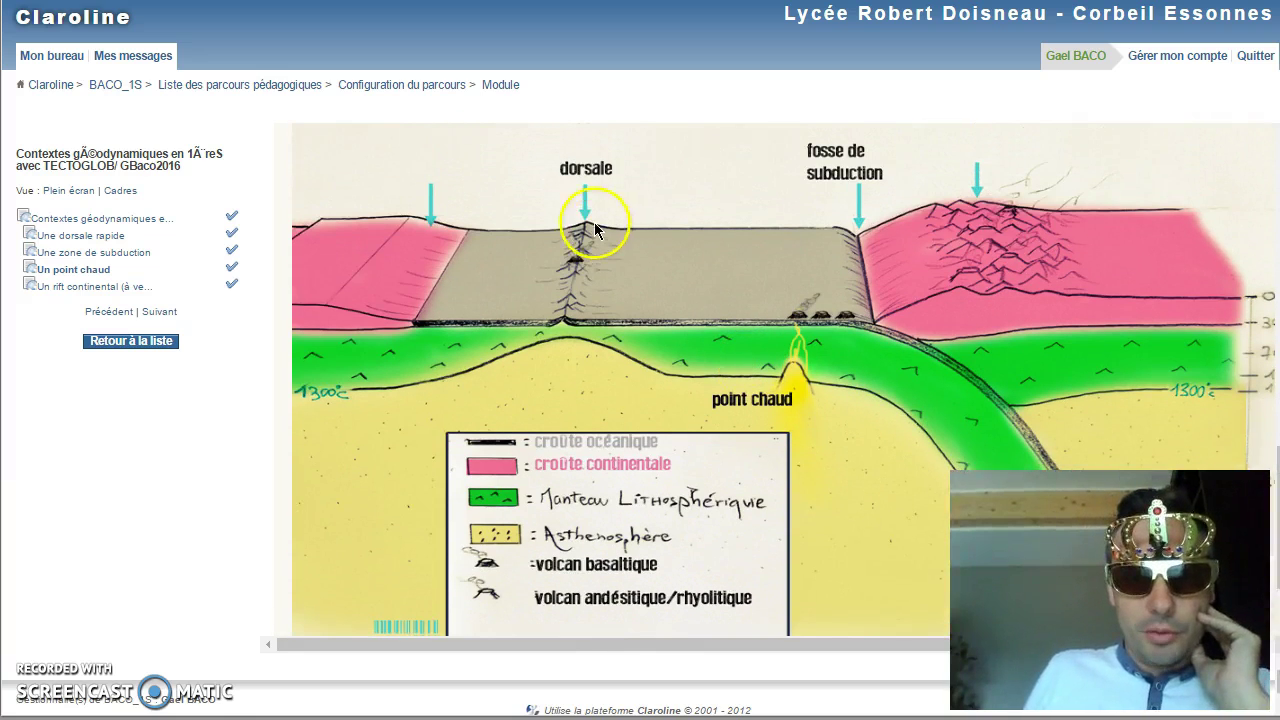